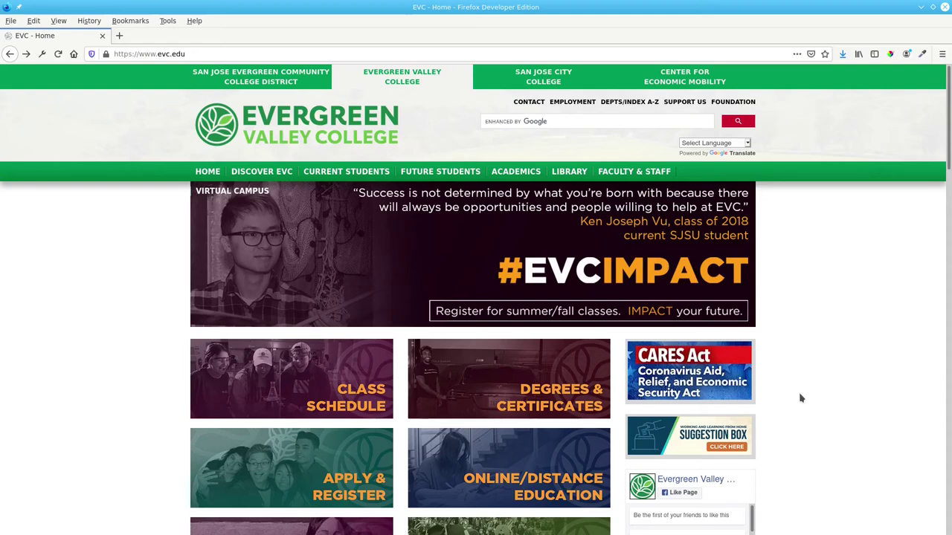
# Step: Go from the EVC homepage's Quick Links to the CurriQunet log-on page
pyautogui.scroll(-3, 857, 315)
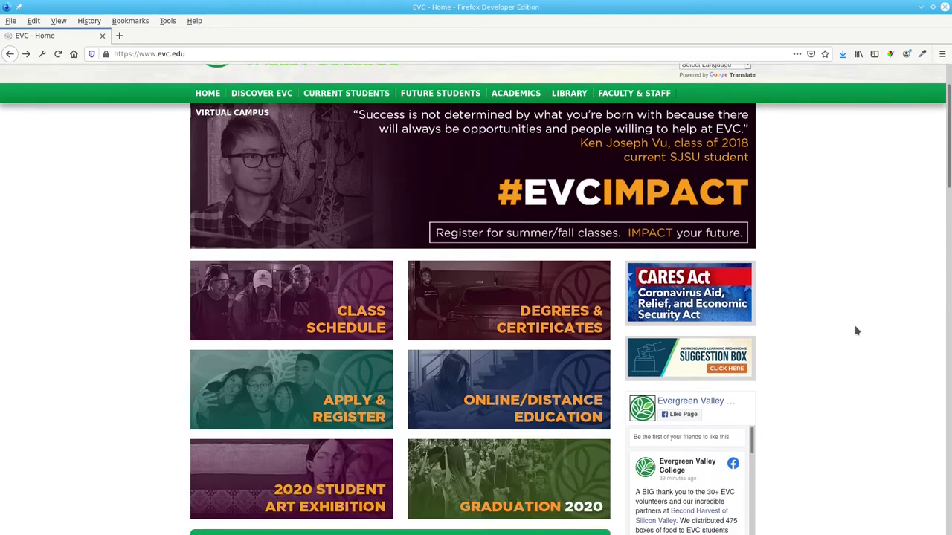
pyautogui.scroll(-9, 859, 339)
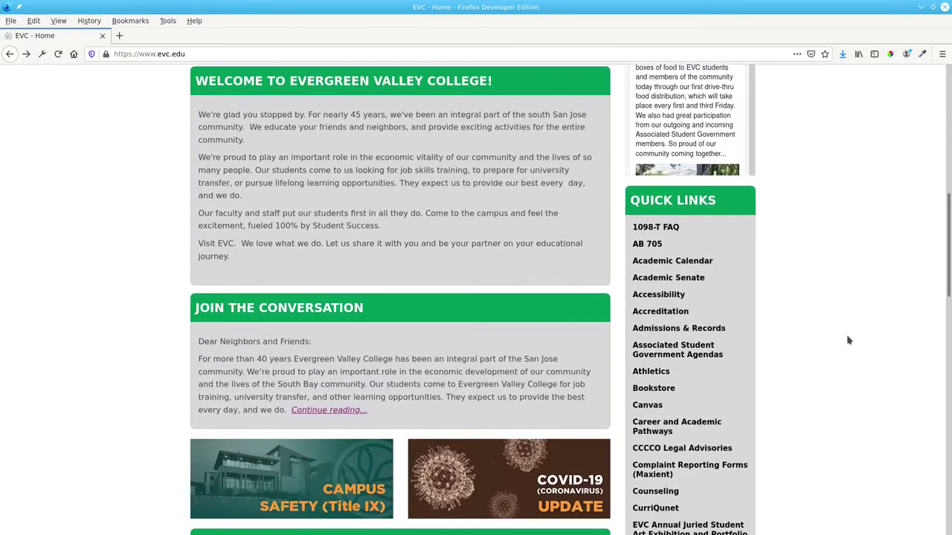
pyautogui.scroll(-3, 877, 311)
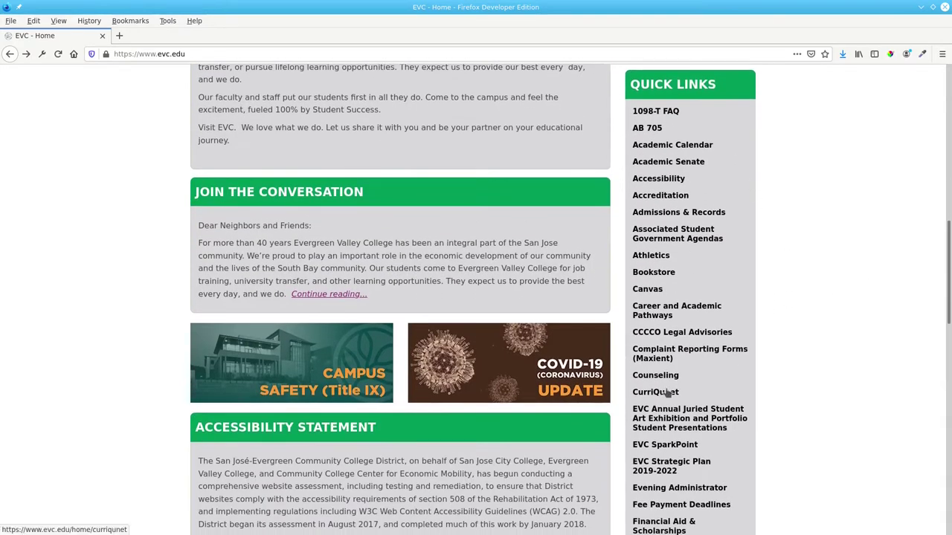
pyautogui.click(655, 392)
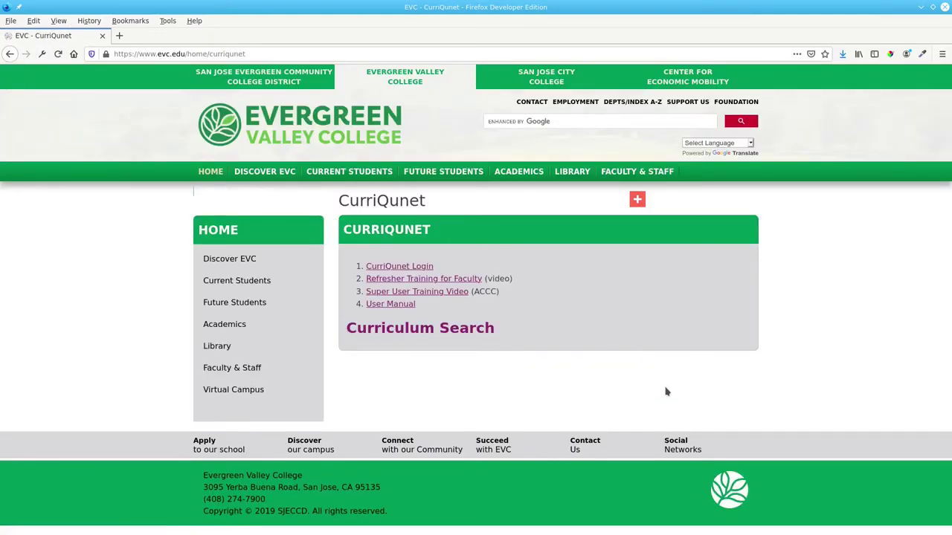
pyautogui.click(399, 267)
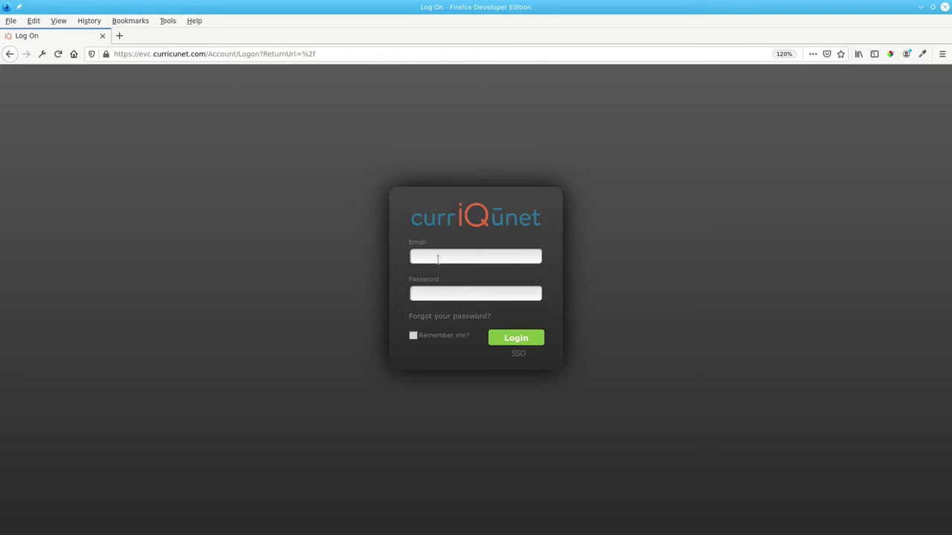
# Step: Sign in to CurriQunet with the instructor's e-mail address and password
pyautogui.press('Tab')
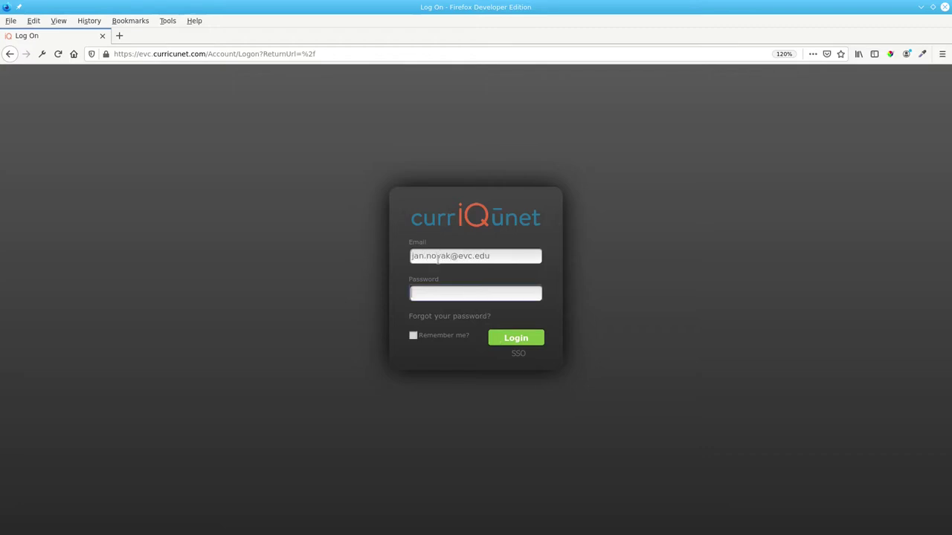
pyautogui.write('•••••••••••••')
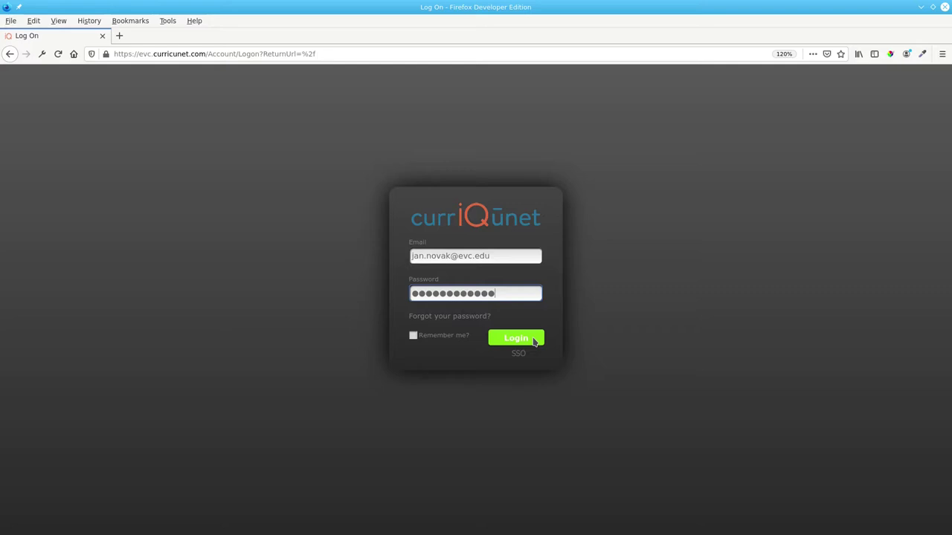
pyautogui.click(516, 339)
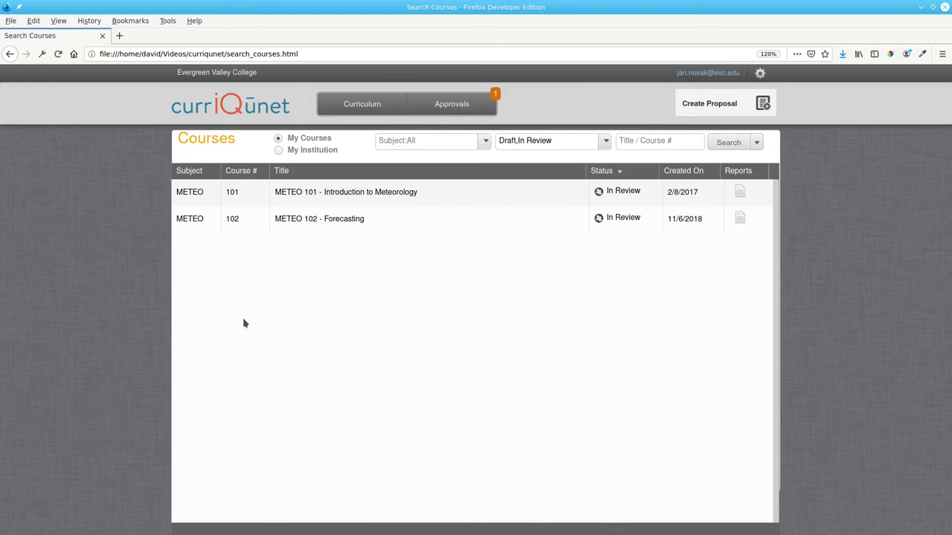
# Step: Leave the status filter unchanged and open the METEO 101 Introduction to Meteorology proposal
pyautogui.click(605, 143)
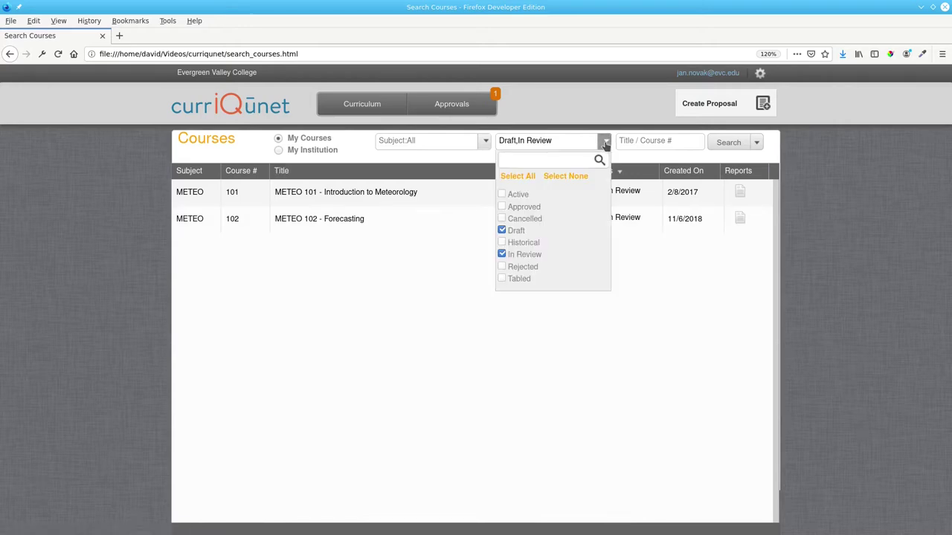
pyautogui.click(553, 140)
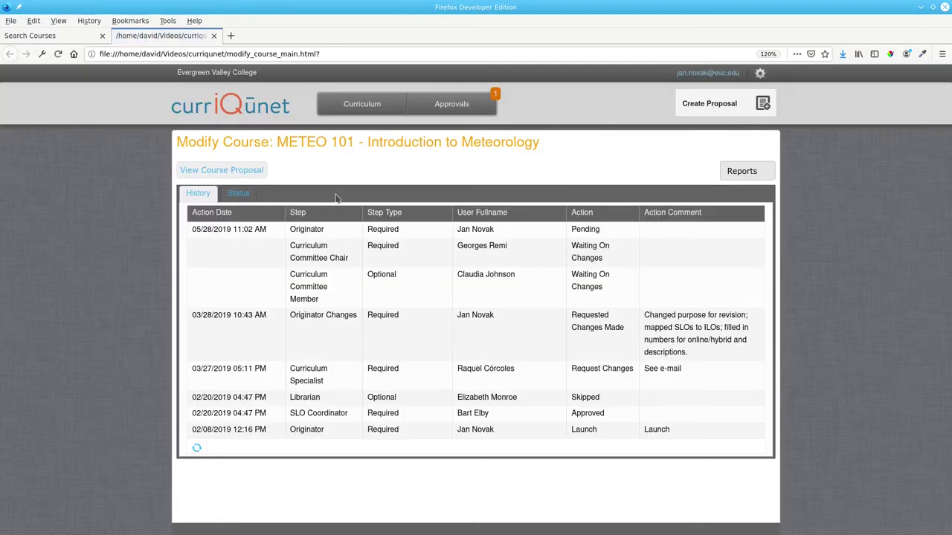
pyautogui.click(228, 173)
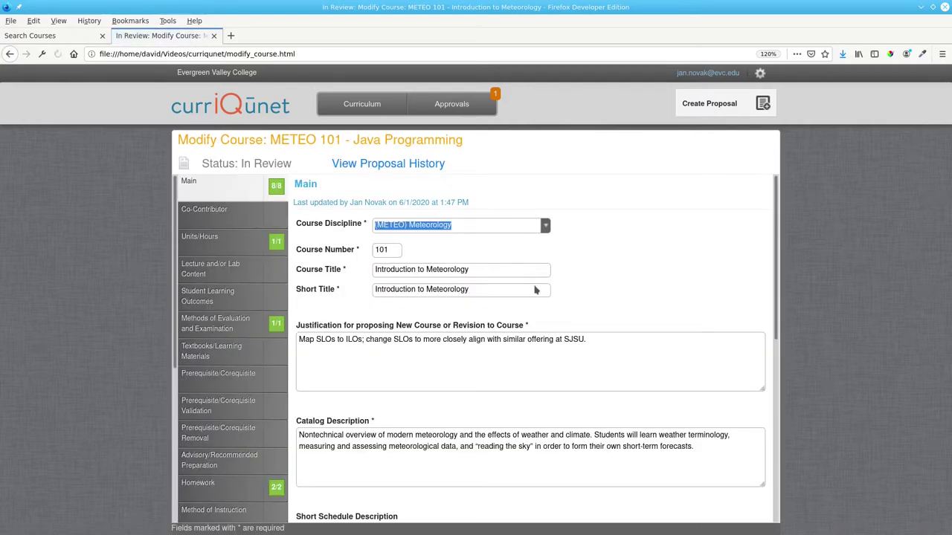
# Step: Append 'Adding online supplement.' to the justification text and save it
pyautogui.click(608, 338)
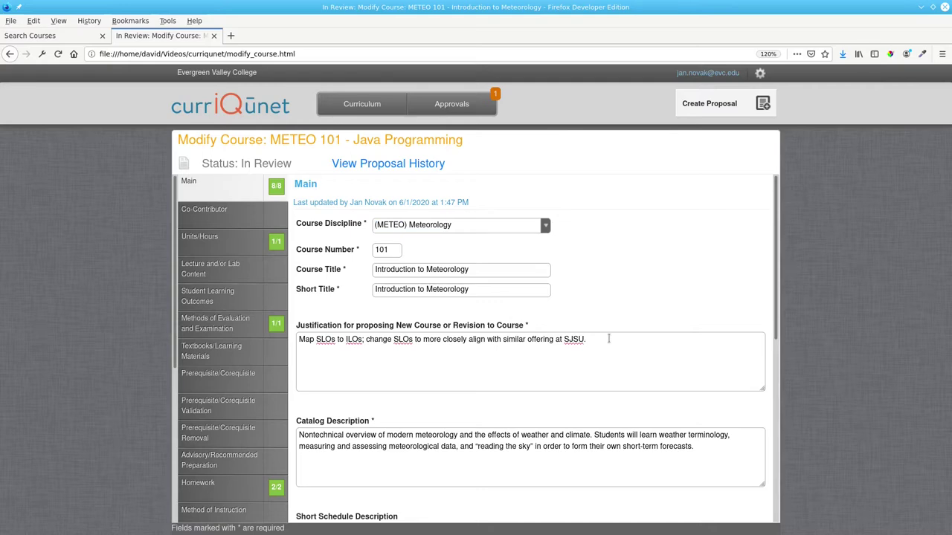
pyautogui.write('Adding online supplement.')
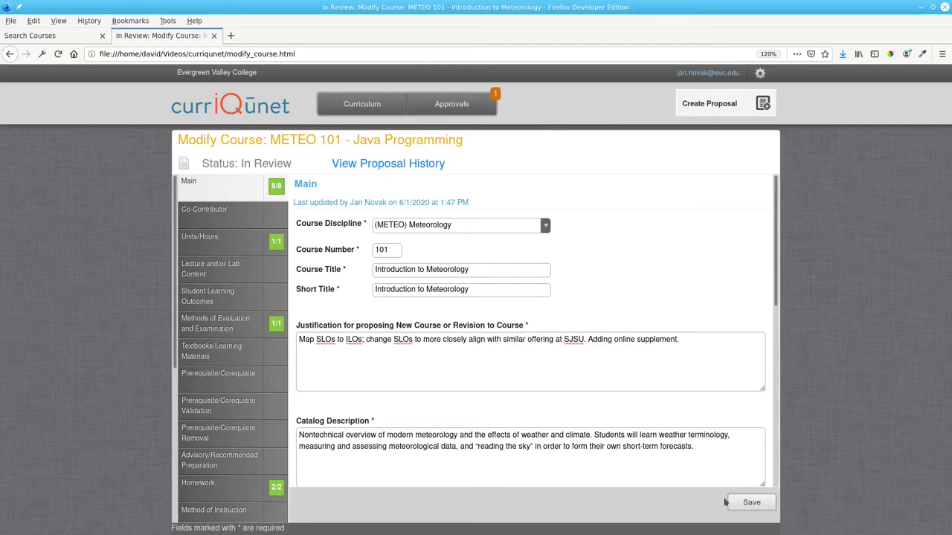
pyautogui.click(751, 504)
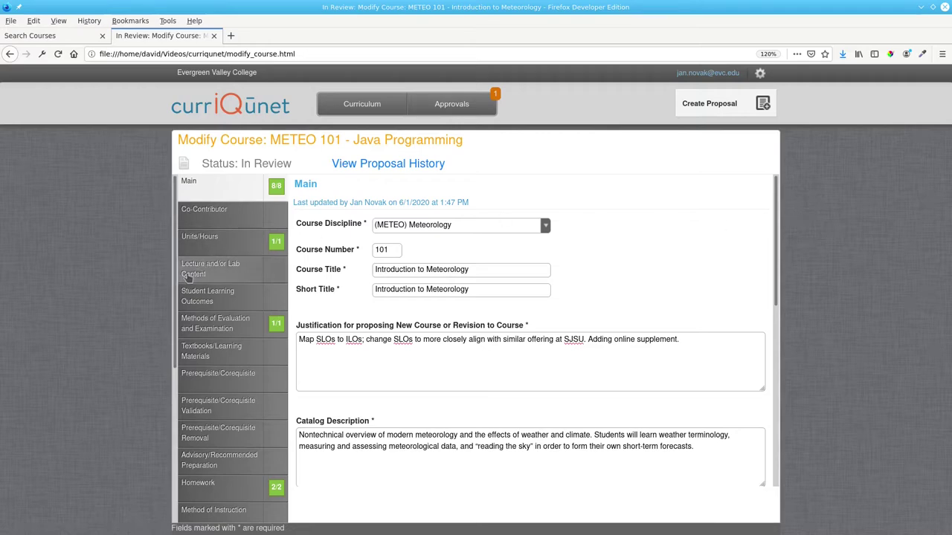
# Step: In Online Supplement, tick Is Distance Ed and set Delivery Method to Fully Online
pyautogui.scroll(-1, 177, 311)
pyautogui.moveTo(177, 310); pyautogui.dragTo(167, 448)
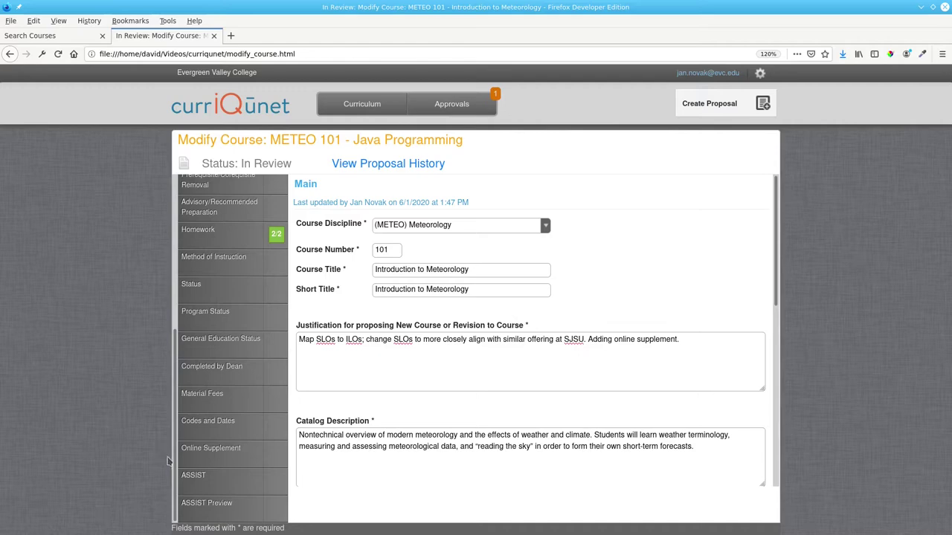
pyautogui.click(211, 449)
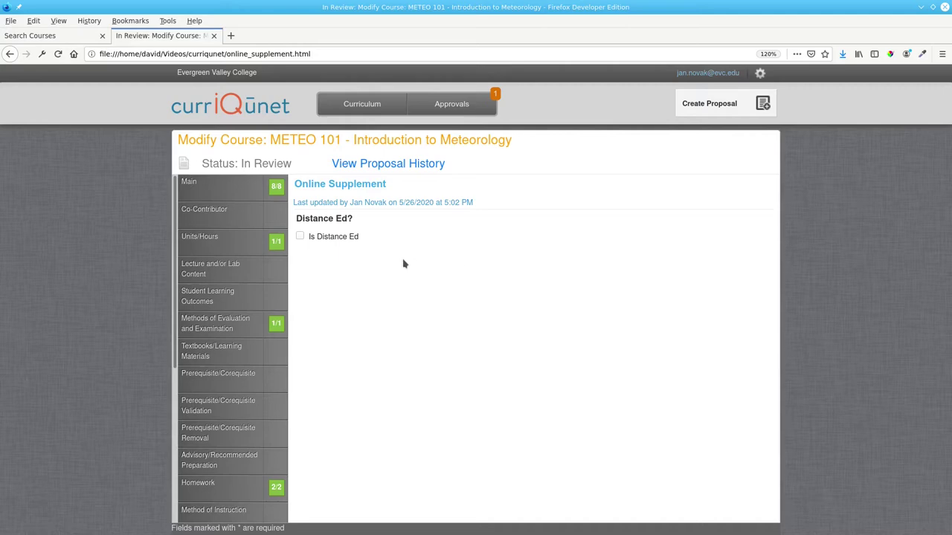
pyautogui.click(302, 237)
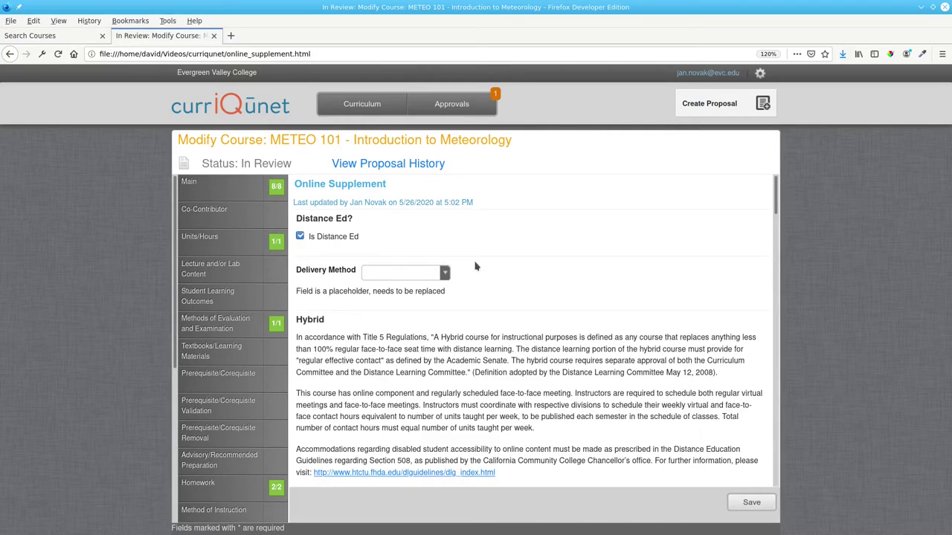
pyautogui.click(445, 274)
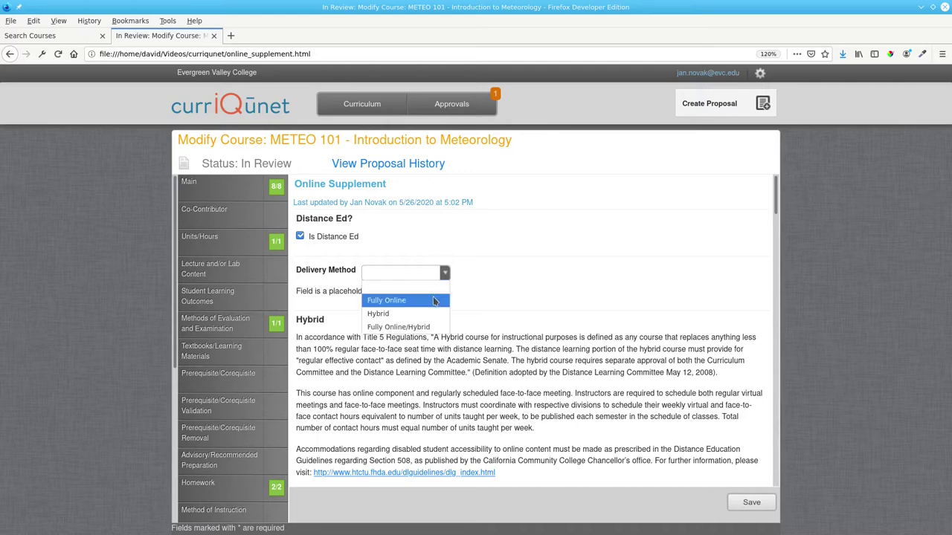
pyautogui.click(435, 301)
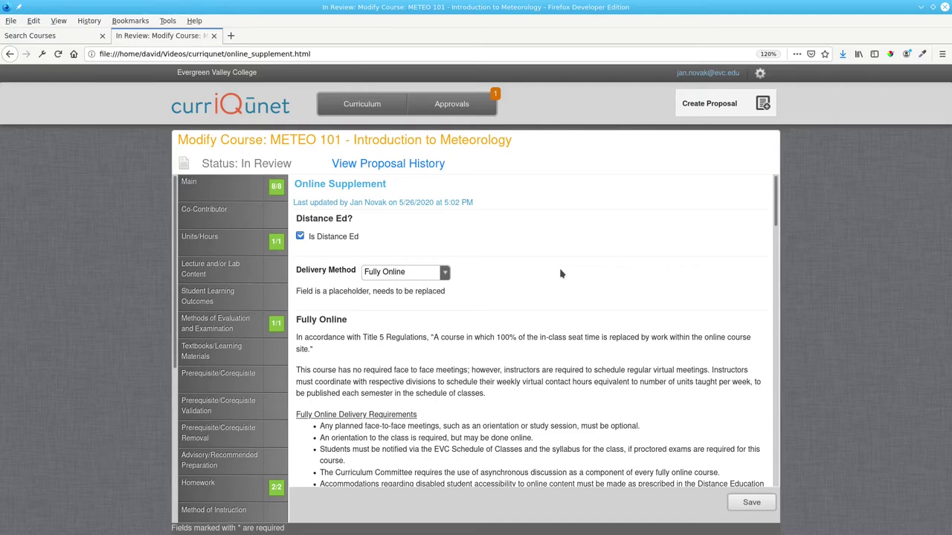
pyautogui.hotkey('alt', 'Tab')
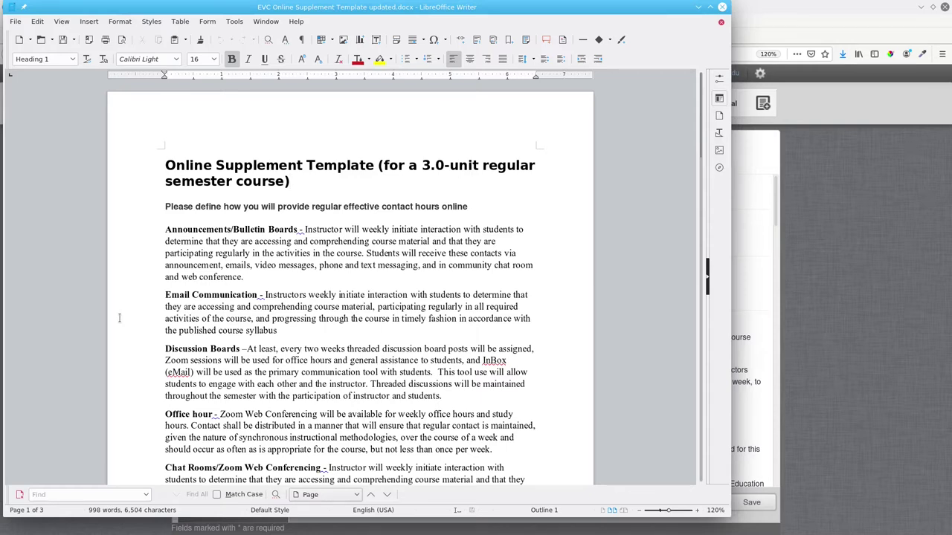
# Step: Copy the five contact-hour paragraphs, Announcements/Bulletin Boards through Chat Rooms/Zoom, from the template
pyautogui.click(165, 230)
pyautogui.scroll(-2, 298, 272)
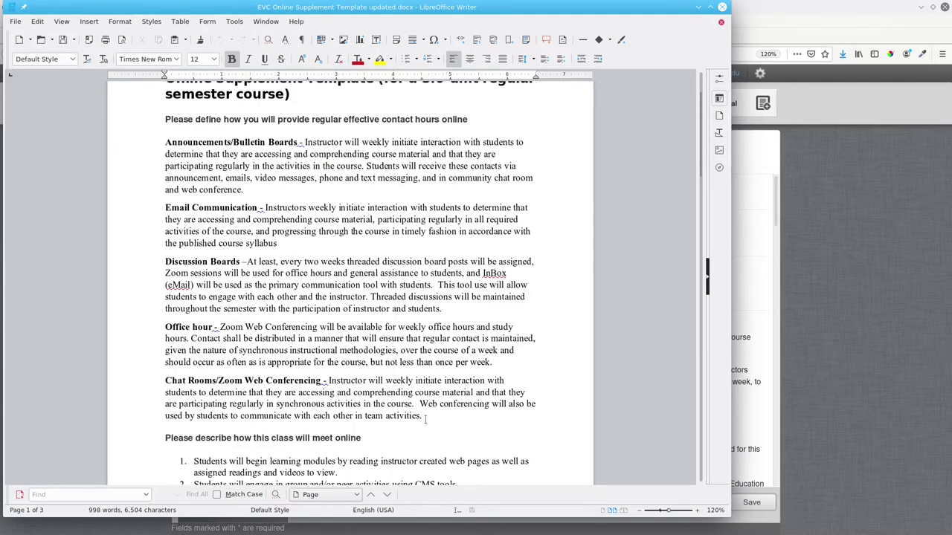
pyautogui.keyDown('shift'); pyautogui.click(428, 416); pyautogui.keyUp('shift')
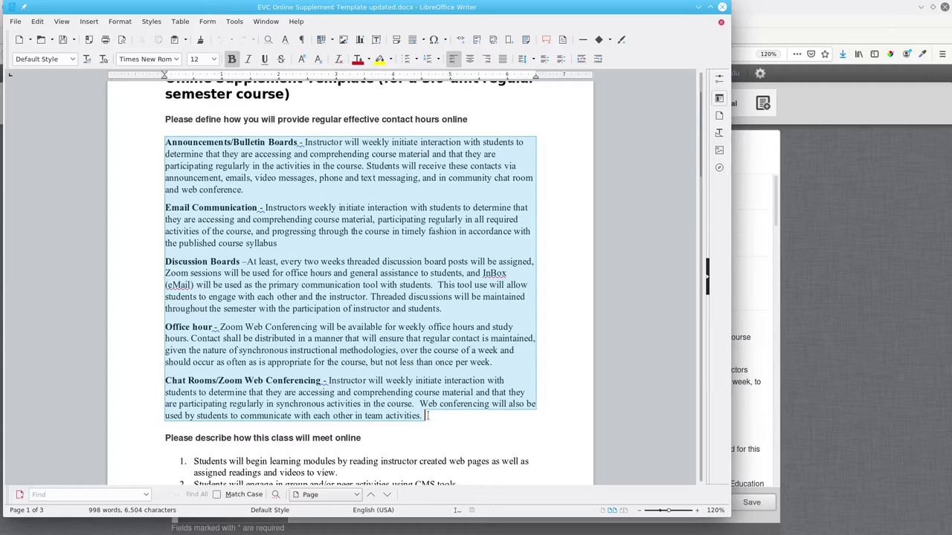
pyautogui.rightClick(287, 186)
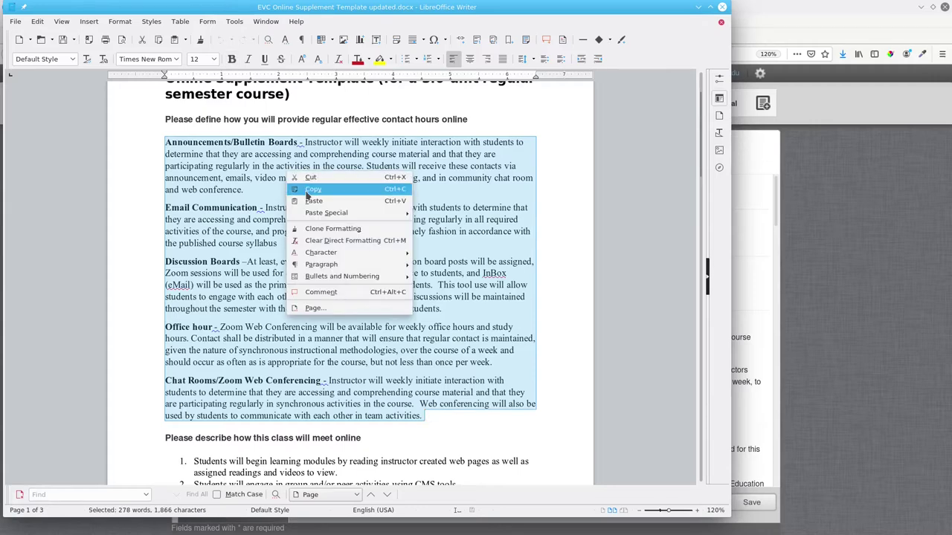
pyautogui.click(312, 189)
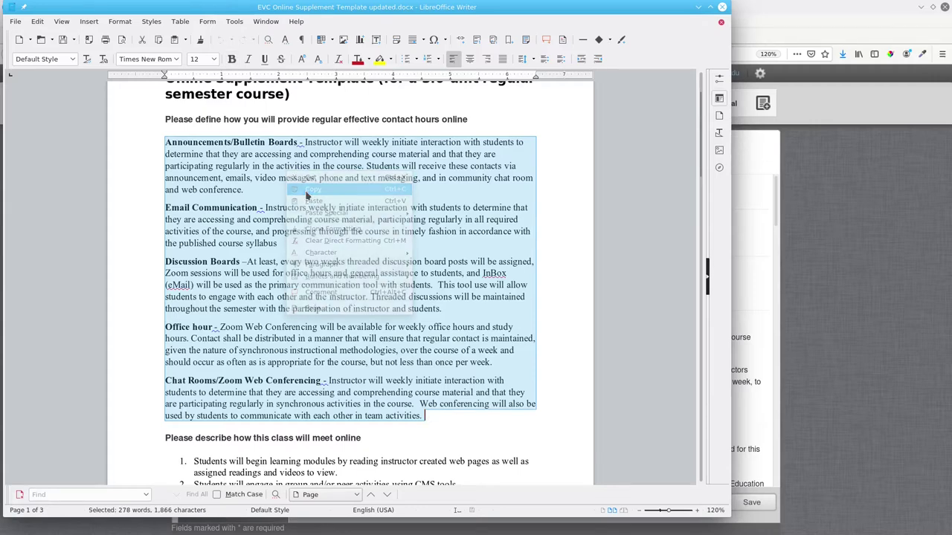
pyautogui.click(812, 190)
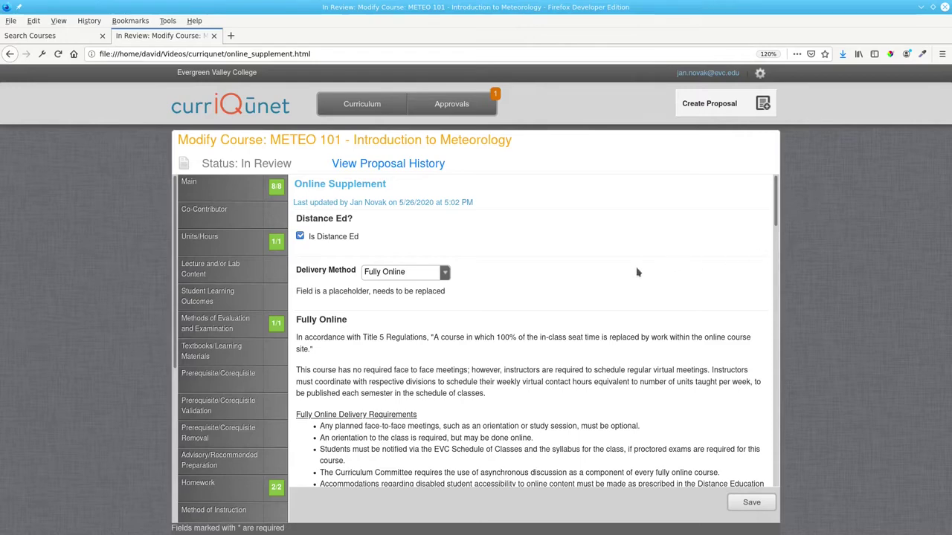
# Step: Paste the copied paragraphs into the regular-effective-contact-hours box
pyautogui.scroll(-5, 389, 359)
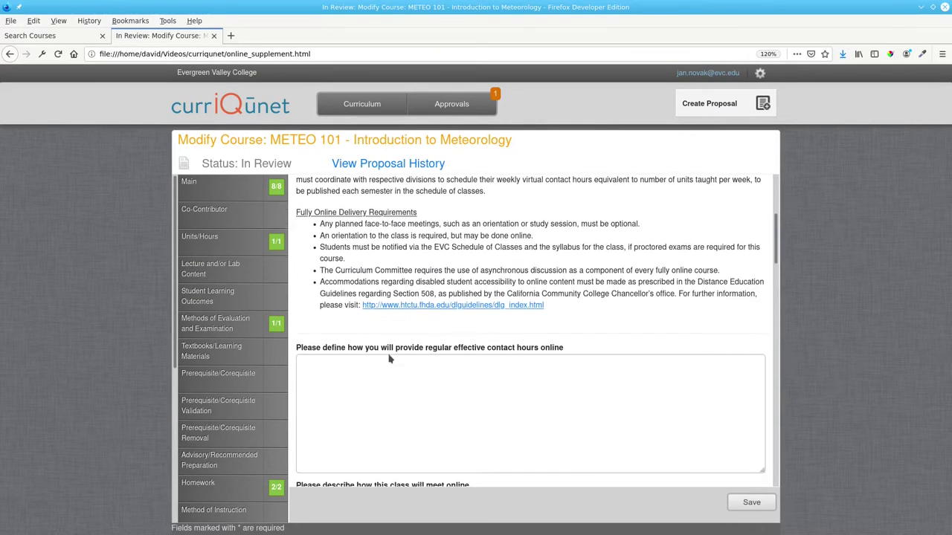
pyautogui.rightClick(363, 365)
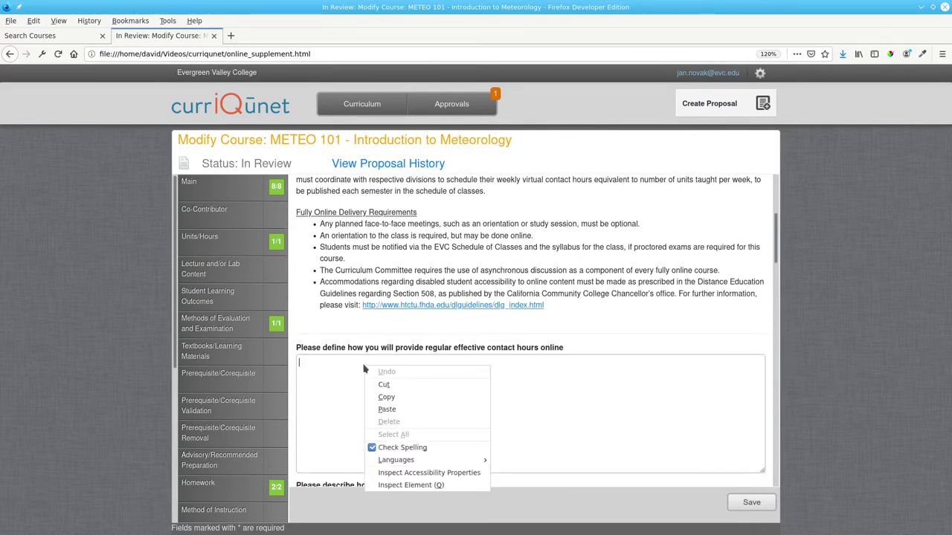
pyautogui.click(371, 408)
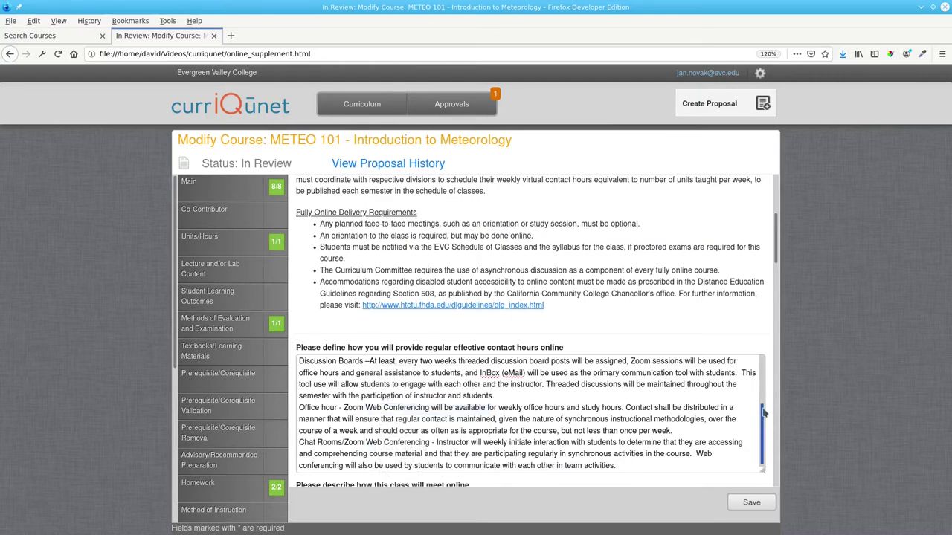
# Step: Add blank lines after the Announcements, email and office hour paragraphs
pyautogui.moveTo(763, 410); pyautogui.dragTo(762, 363)
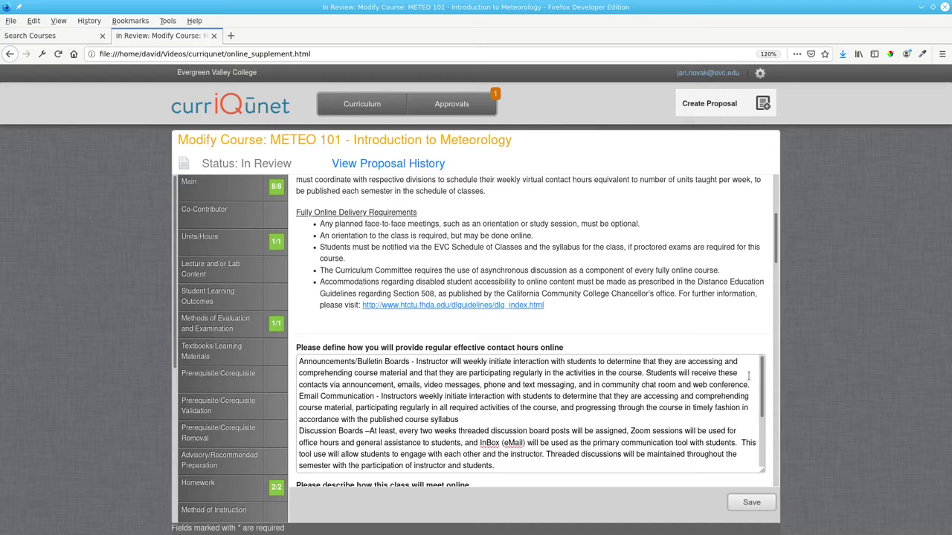
pyautogui.press('Return')
pyautogui.click(513, 434)
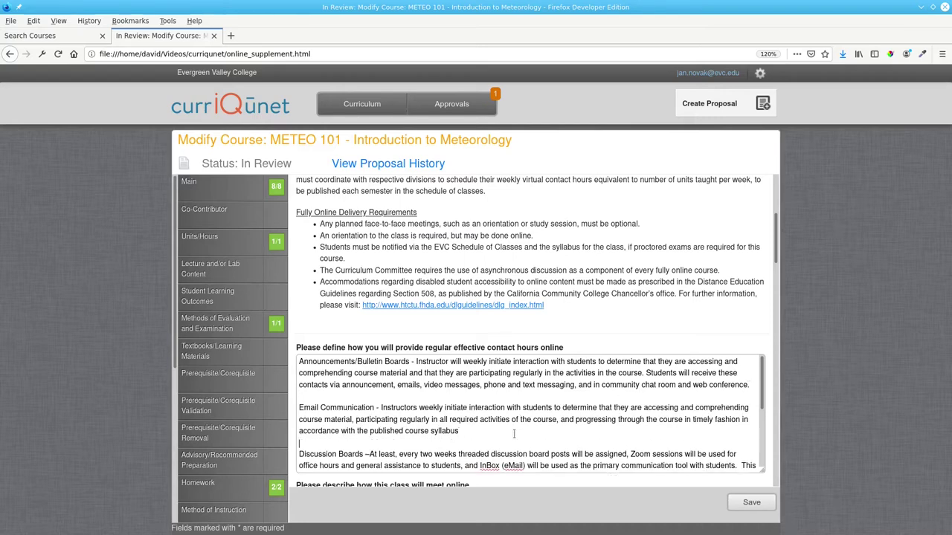
pyautogui.press('Return')
pyautogui.scroll(-2, 520, 424)
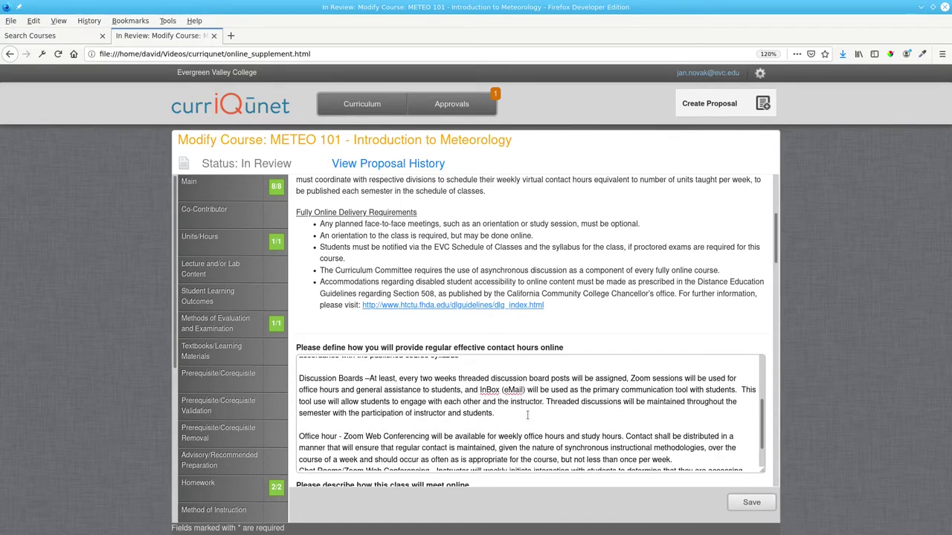
pyautogui.click(682, 458)
pyautogui.press('Return')
pyautogui.scroll(-2, 587, 444)
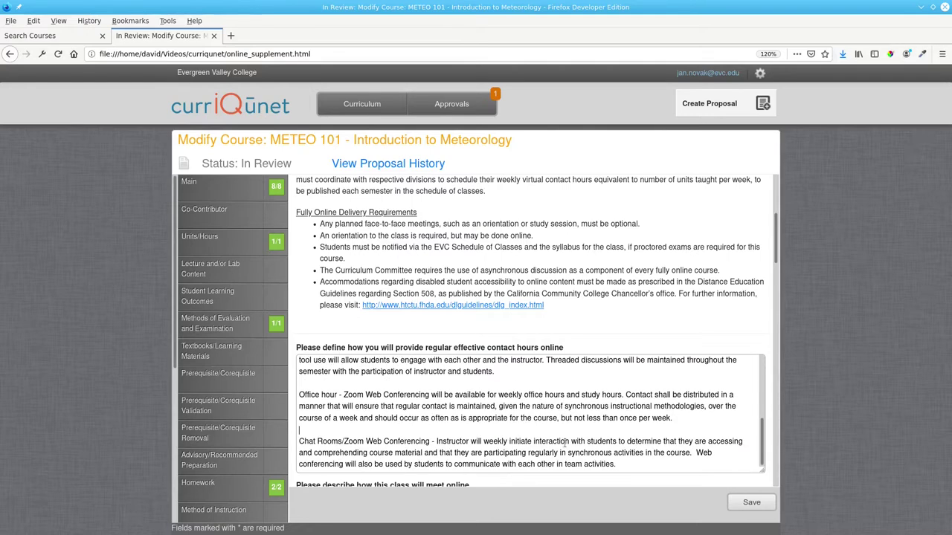
pyautogui.moveTo(775, 258); pyautogui.dragTo(775, 304)
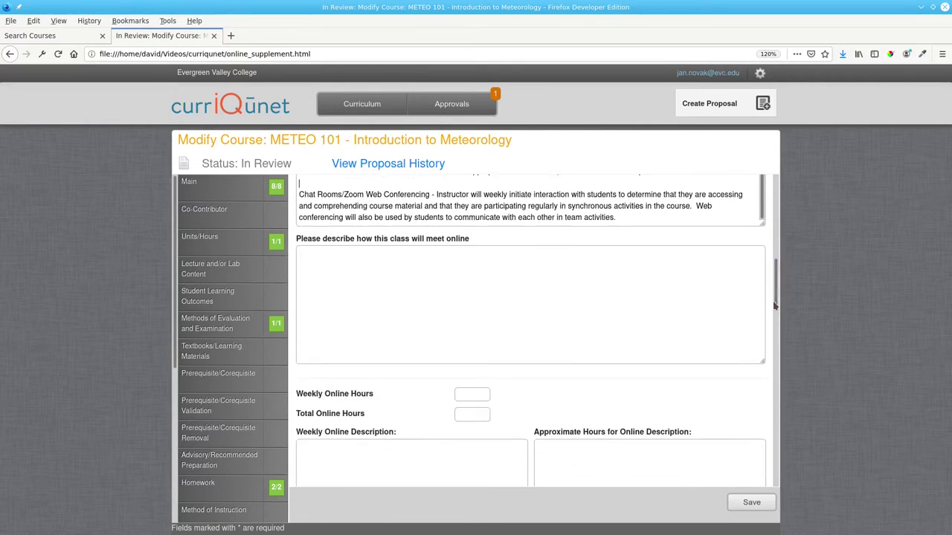
pyautogui.hotkey('alt', 'Tab')
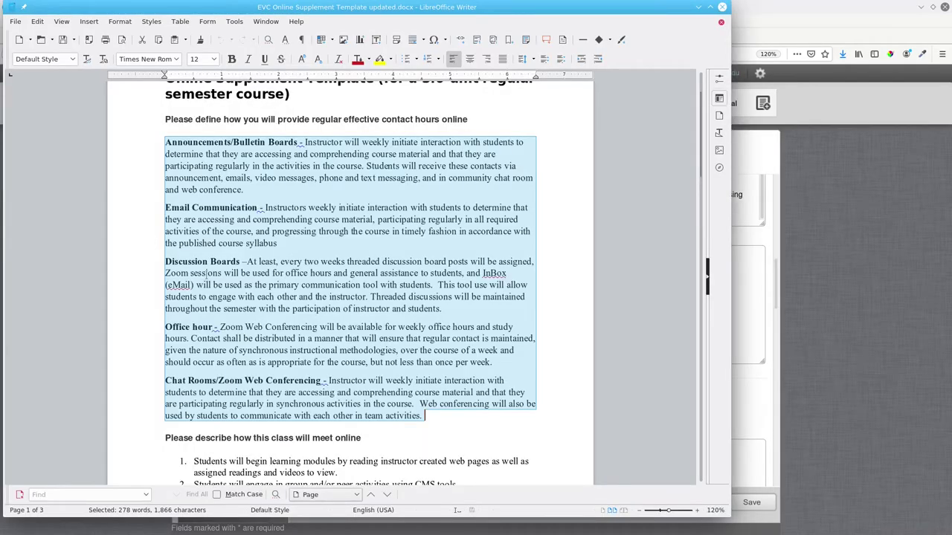
# Step: Copy the template's seven-item 'how this class will meet online' numbered list
pyautogui.scroll(-4, 207, 275)
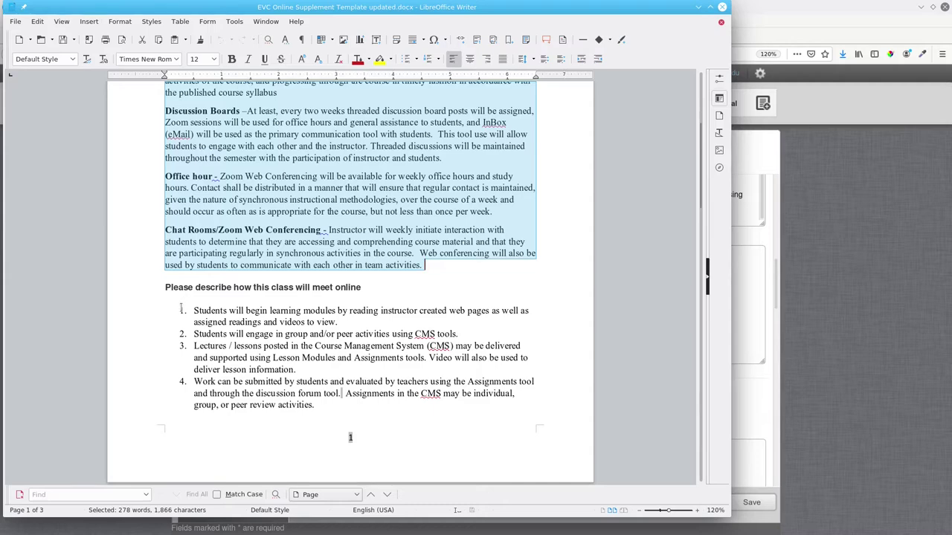
pyautogui.click(175, 309)
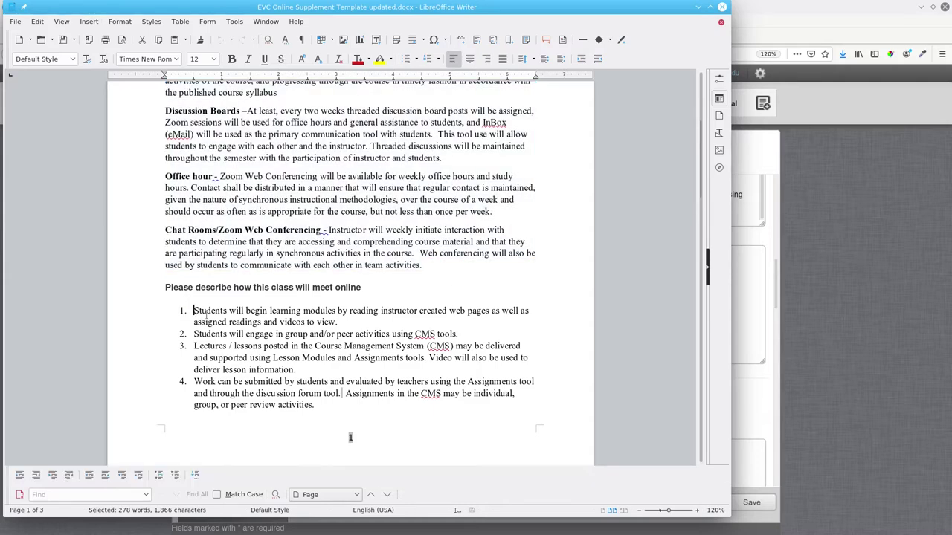
pyautogui.scroll(-6, 194, 312)
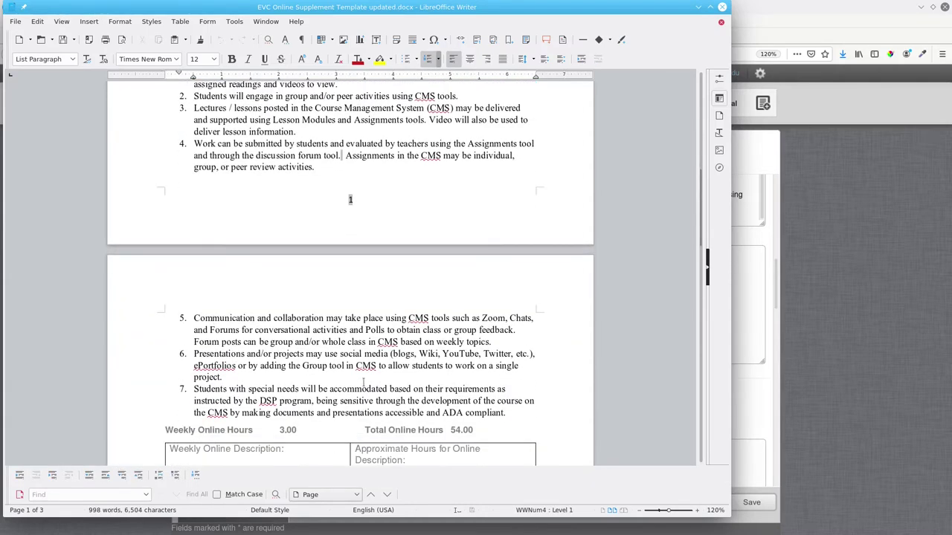
pyautogui.keyDown('shift'); pyautogui.click(507, 414); pyautogui.keyUp('shift')
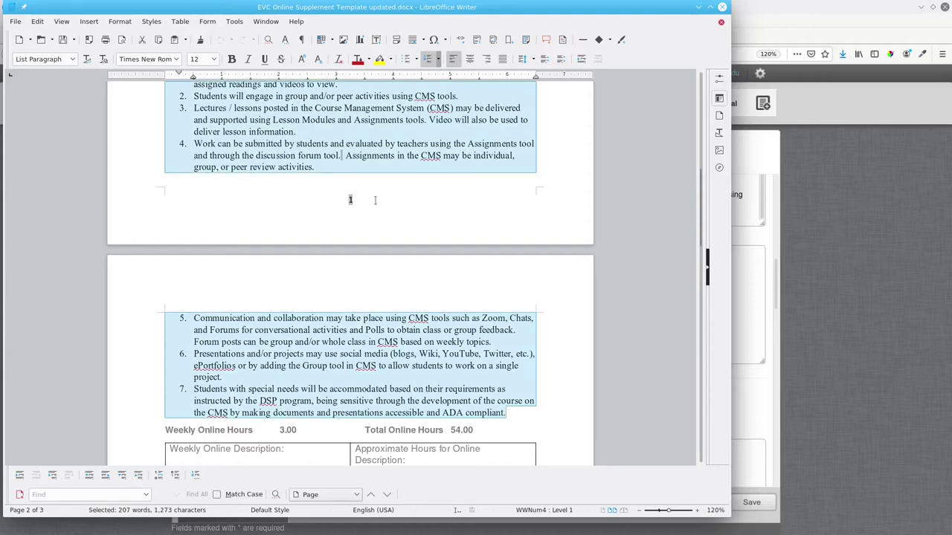
pyautogui.rightClick(353, 140)
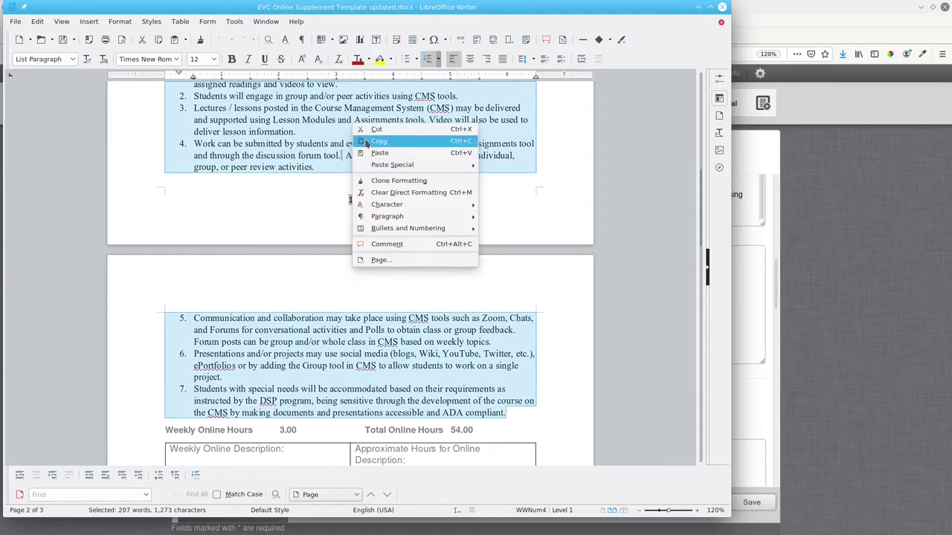
pyautogui.click(366, 142)
pyautogui.click(755, 271)
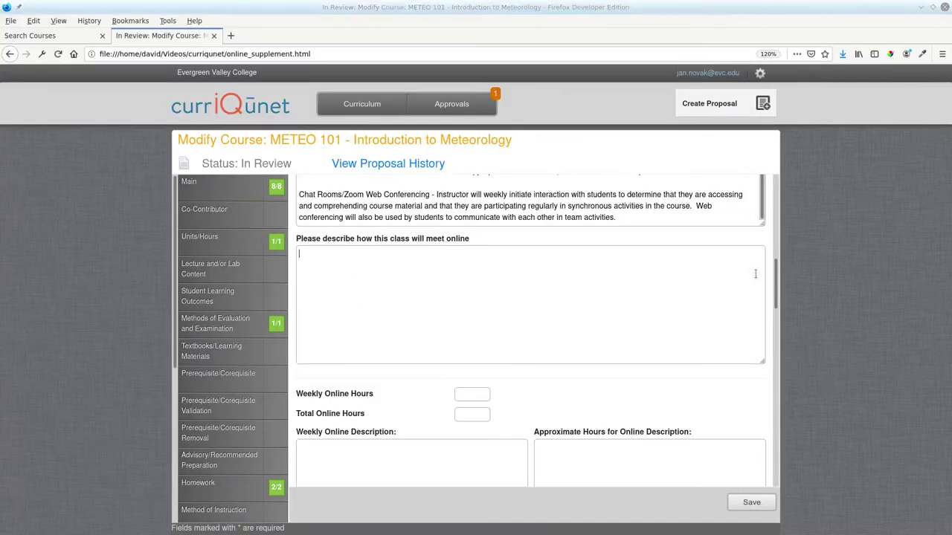
# Step: Paste the seven-item list into the online-meeting box and enter 54.00 total, 3.00 weekly online hours
pyautogui.rightClick(410, 278)
pyautogui.click(435, 325)
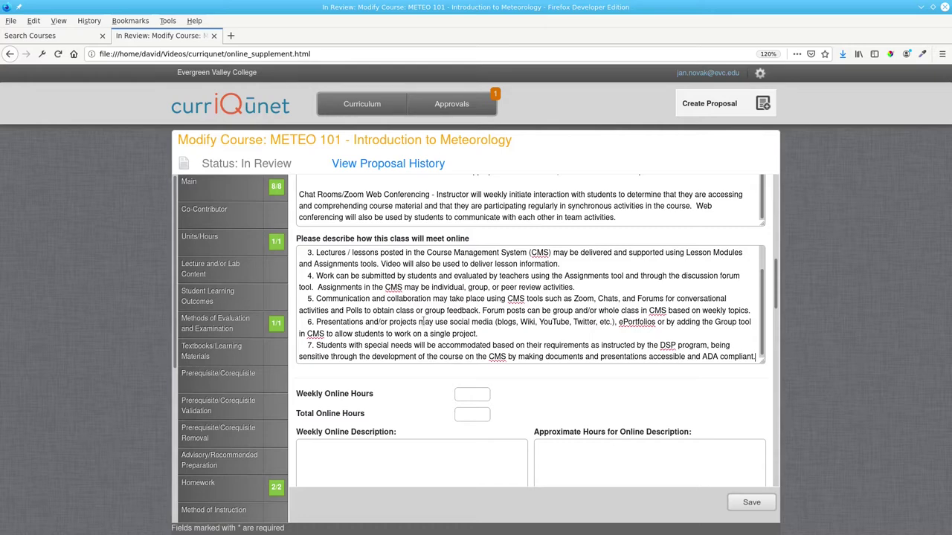
pyautogui.scroll(1, 422, 321)
pyautogui.scroll(-2, 605, 380)
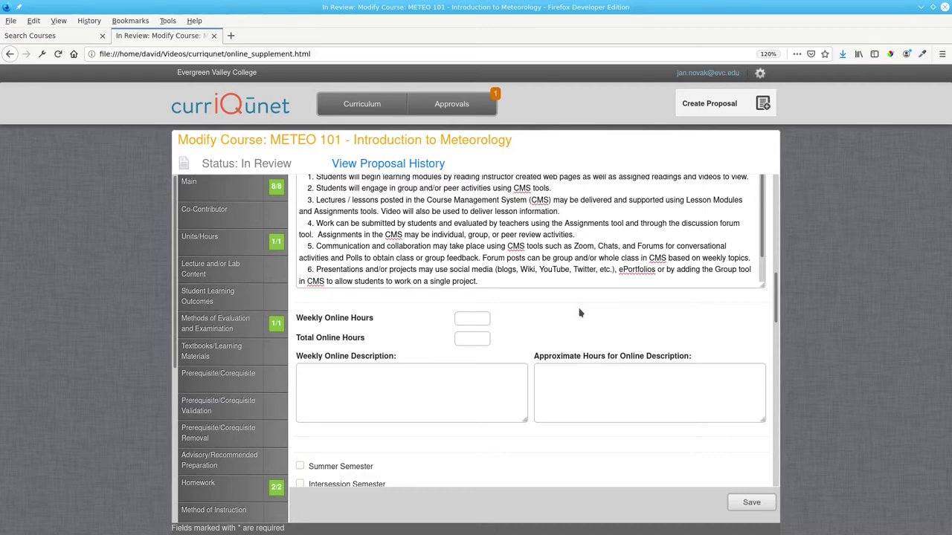
pyautogui.click(470, 338)
pyautogui.write('54.00')
pyautogui.write('3.0')
# Step: Copy the four activity names from the template's hours table for the Weekly Online Description
pyautogui.hotkey('alt', 'Tab')
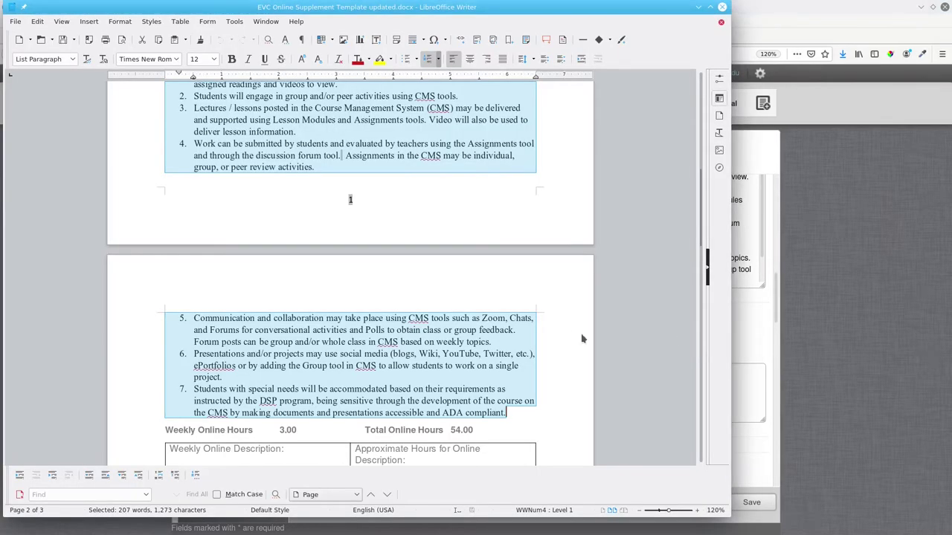
pyautogui.scroll(-3, 554, 332)
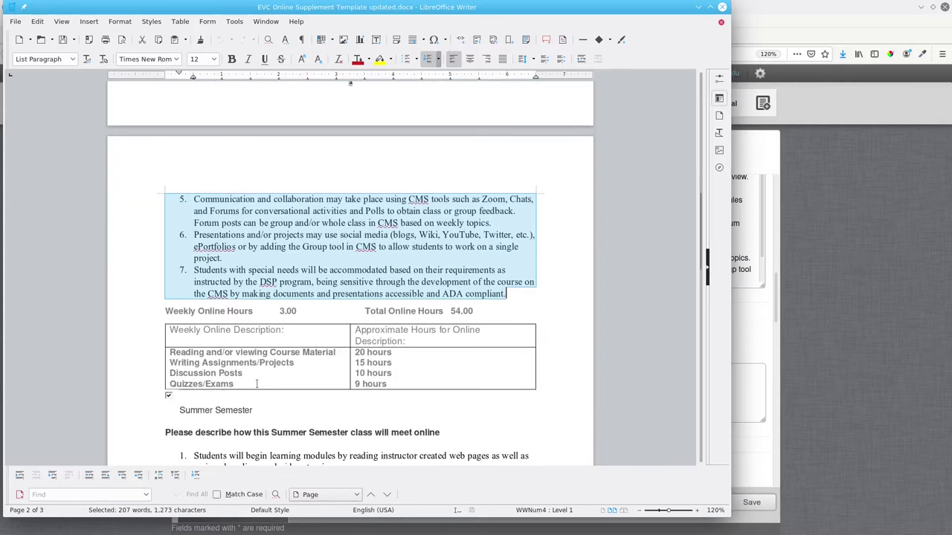
pyautogui.moveTo(257, 385); pyautogui.dragTo(171, 353)
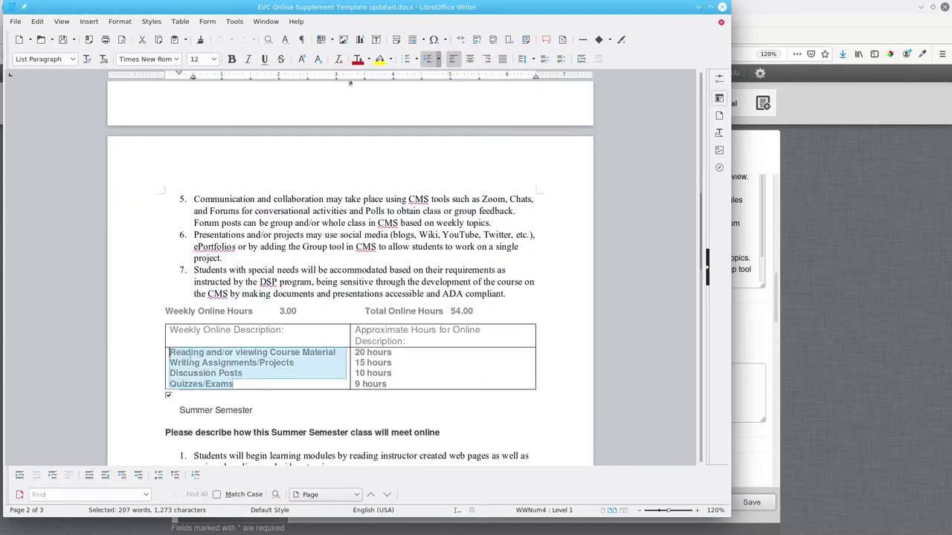
pyautogui.rightClick(222, 359)
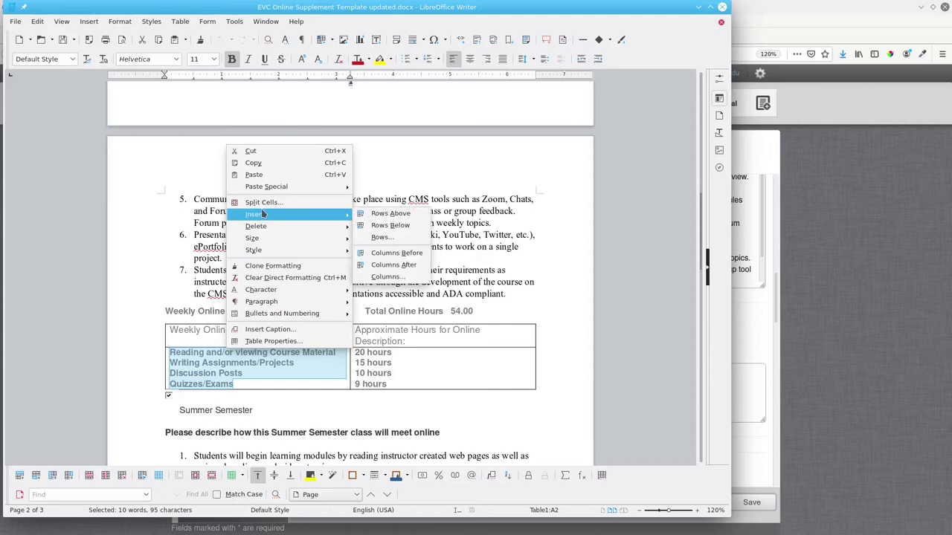
pyautogui.click(253, 162)
pyautogui.hotkey('alt', 'Tab')
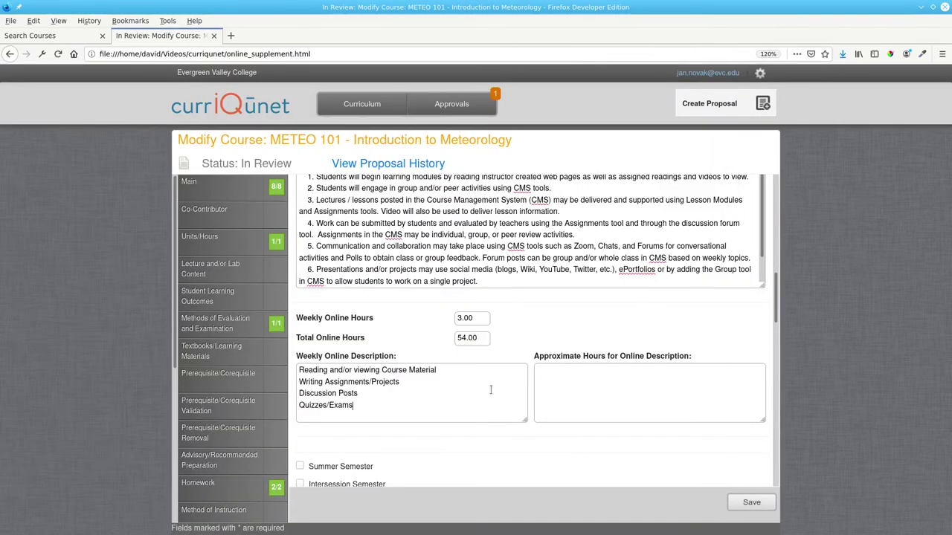
# Step: Copy the hours column (20, 15, 10, 9) into the Approximate Hours box
pyautogui.hotkey('alt', 'Tab')
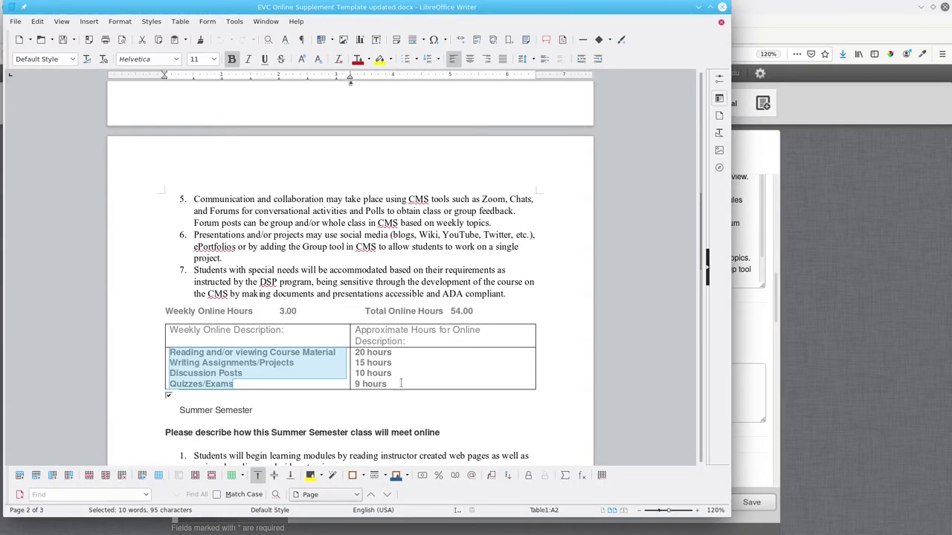
pyautogui.moveTo(406, 381); pyautogui.dragTo(355, 351)
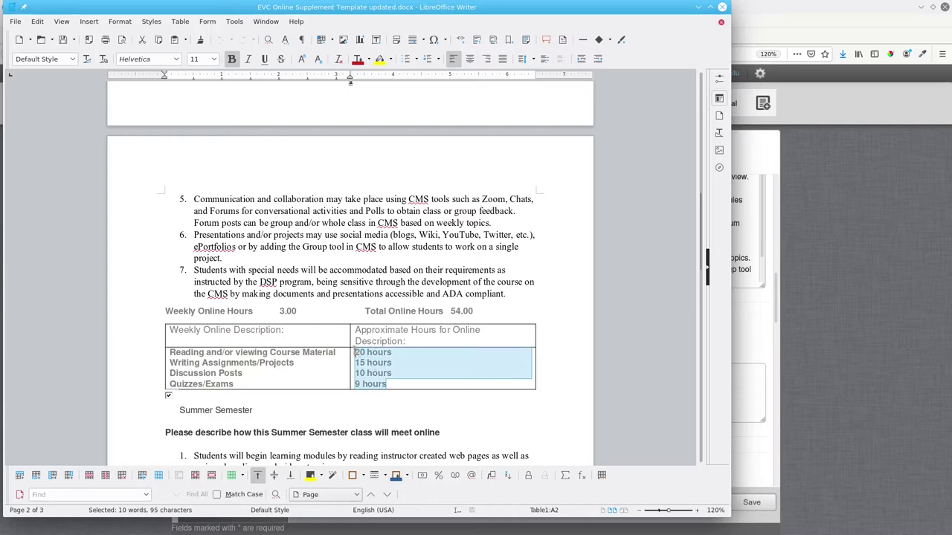
pyautogui.rightClick(407, 355)
pyautogui.click(420, 155)
pyautogui.click(736, 366)
pyautogui.rightClick(744, 376)
pyautogui.click(732, 423)
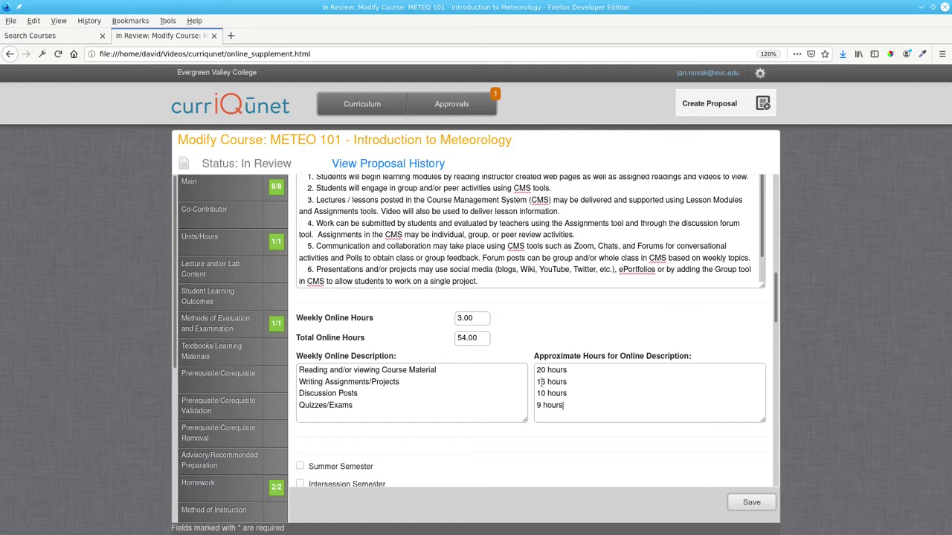
# Step: Change the writing-assignment hours from 15 to 17 and the discussion-post hours from 10 to 8
pyautogui.moveTo(541, 382); pyautogui.dragTo(546, 382)
pyautogui.write('7')
pyautogui.moveTo(537, 393); pyautogui.dragTo(548, 394)
pyautogui.write('8')
pyautogui.scroll(-4, 588, 406)
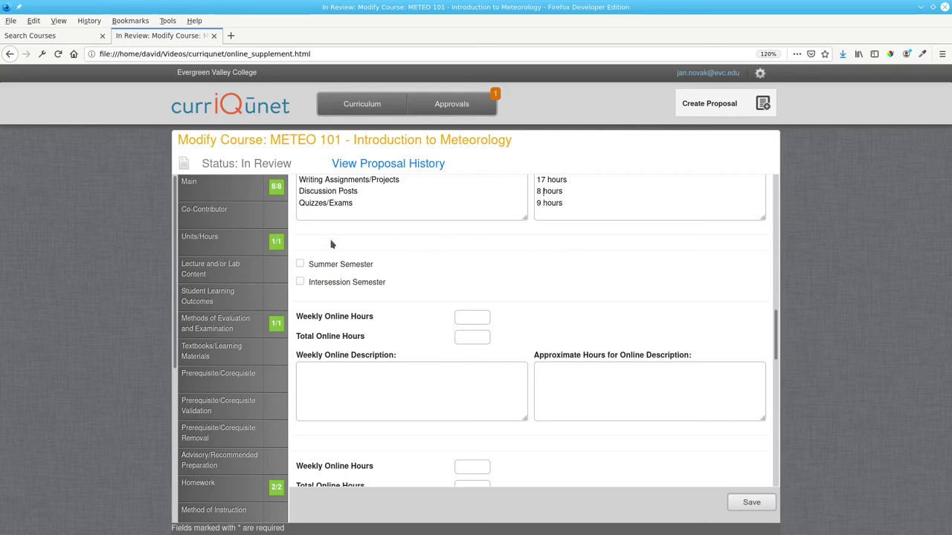
# Step: Mark the course as offered in Summer Semester
pyautogui.click(300, 265)
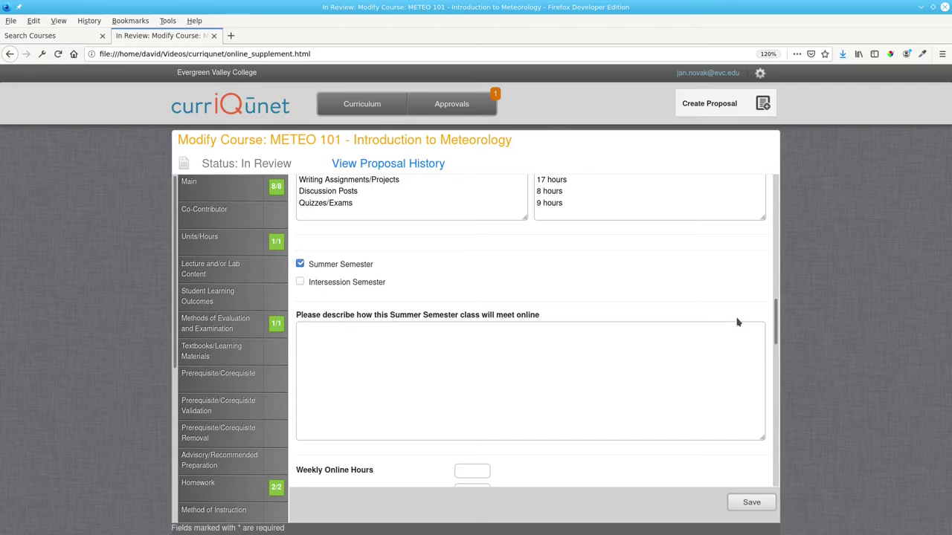
pyautogui.moveTo(775, 322); pyautogui.dragTo(774, 234)
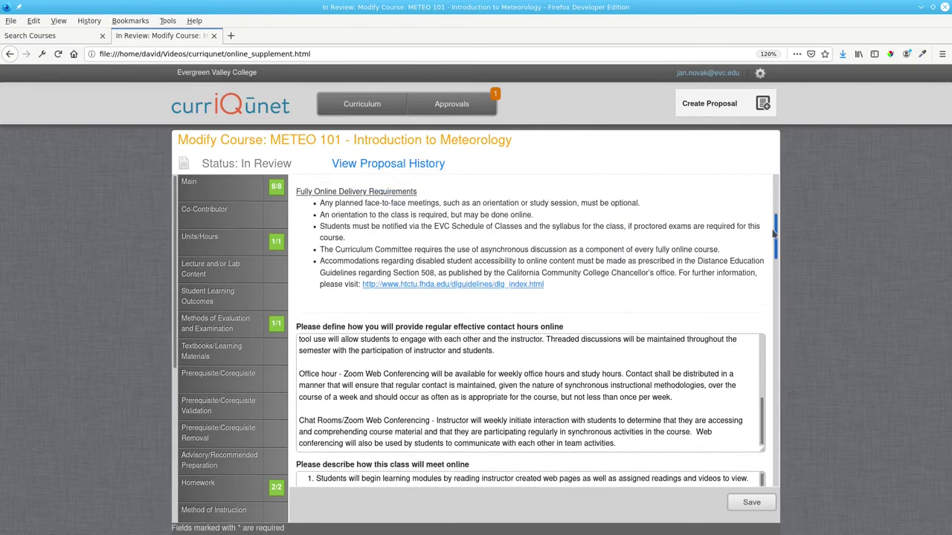
pyautogui.scroll(1, 774, 233)
pyautogui.scroll(-5, 773, 234)
# Step: Copy the regular seven-item online-meeting description into the Summer Semester description box
pyautogui.moveTo(298, 301); pyautogui.dragTo(463, 418)
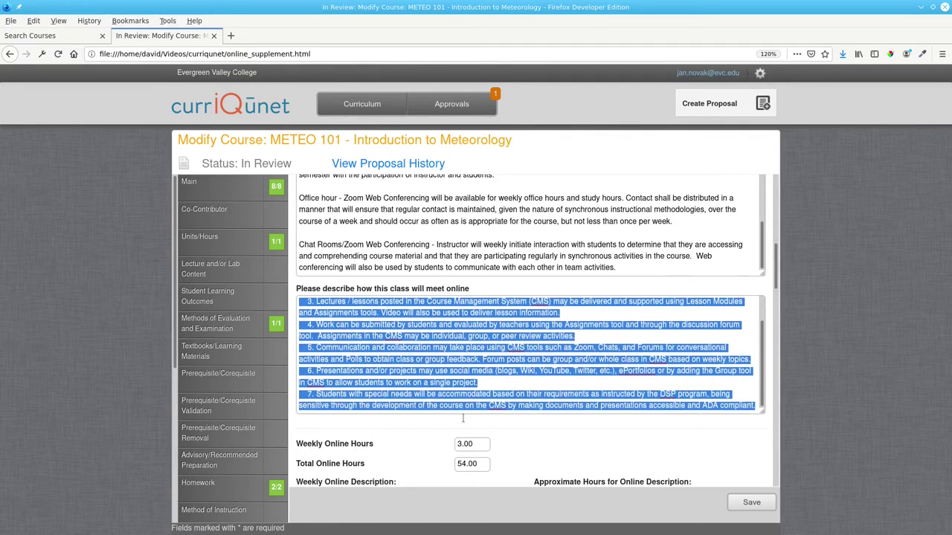
pyautogui.rightClick(414, 330)
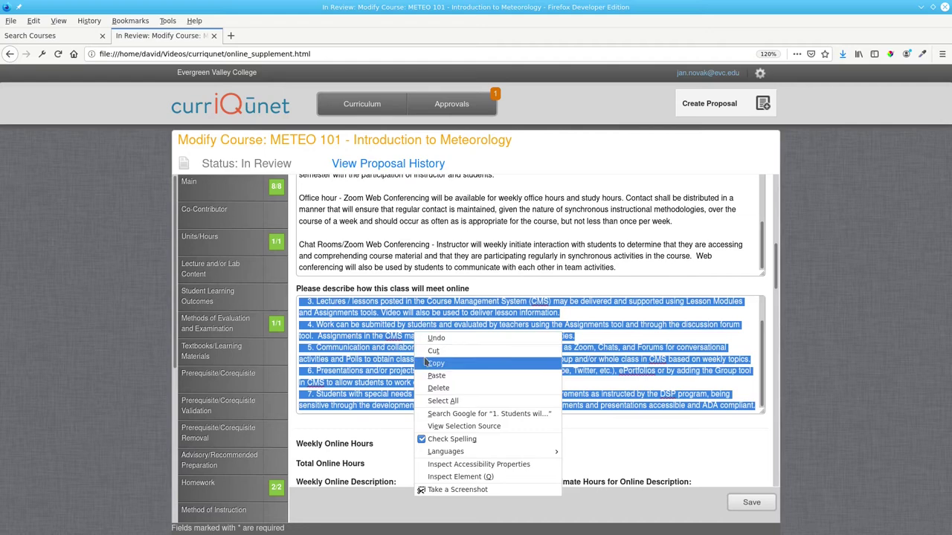
pyautogui.click(428, 363)
pyautogui.scroll(-5, 579, 357)
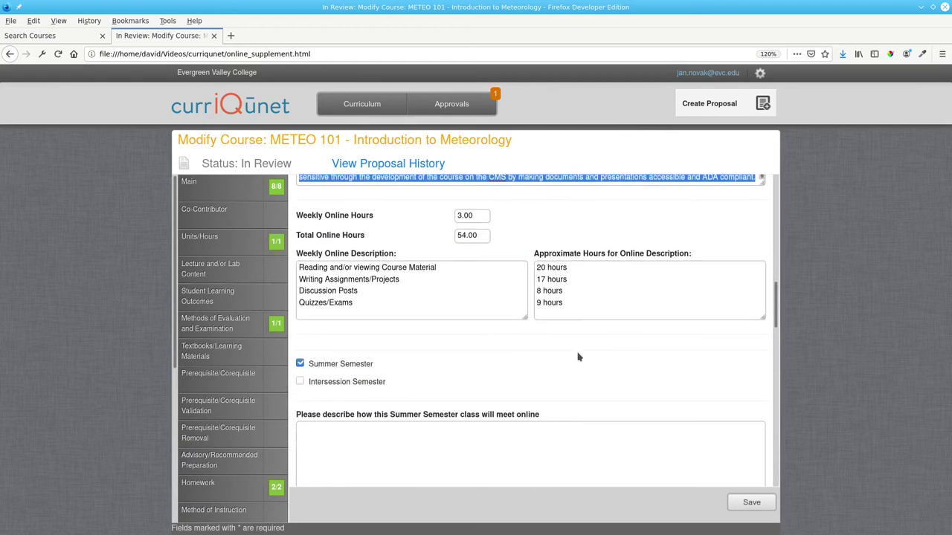
pyautogui.rightClick(496, 388)
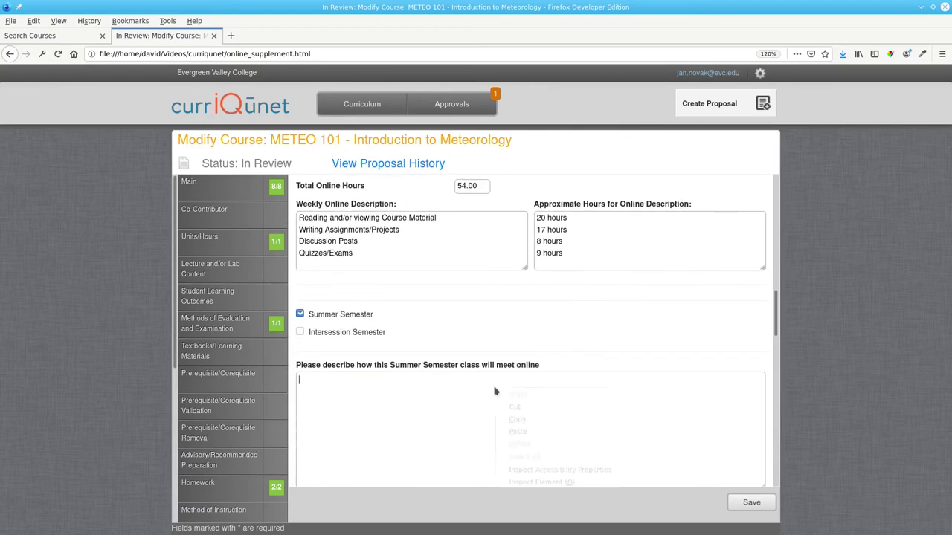
pyautogui.click(519, 434)
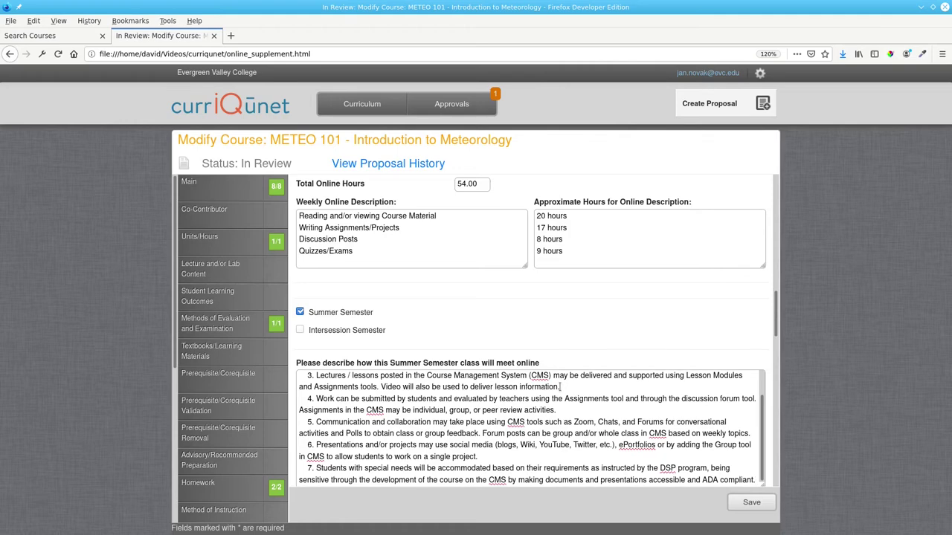
# Step: Enter 54.0 total online hours and 9.0 weekly online hours for the Summer Semester
pyautogui.scroll(-4, 706, 341)
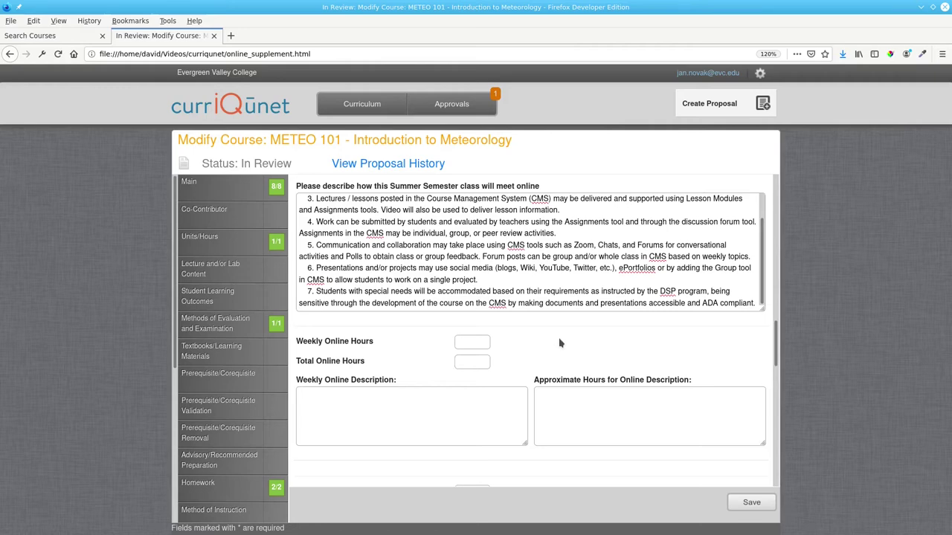
pyautogui.write('54.0')
pyautogui.write('.0')
pyautogui.scroll(1, 599, 337)
# Step: Copy the four weekly online activity lines into the second block's empty description box
pyautogui.scroll(3, 600, 337)
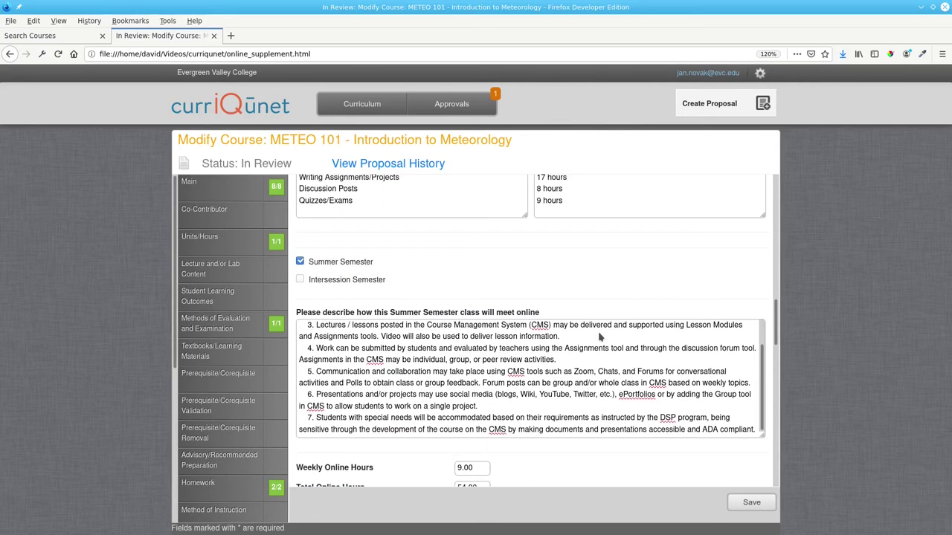
pyautogui.scroll(1, 599, 336)
pyautogui.moveTo(389, 208); pyautogui.dragTo(326, 223)
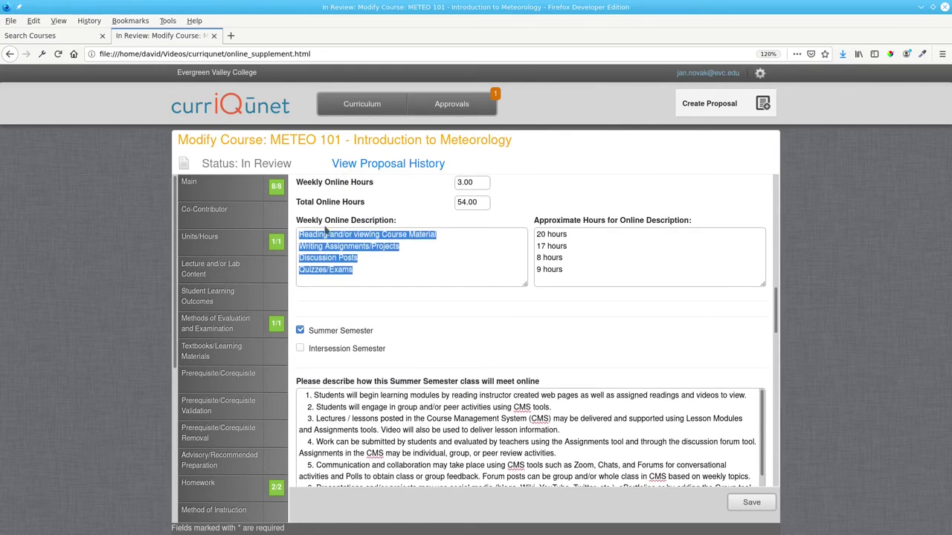
pyautogui.rightClick(352, 243)
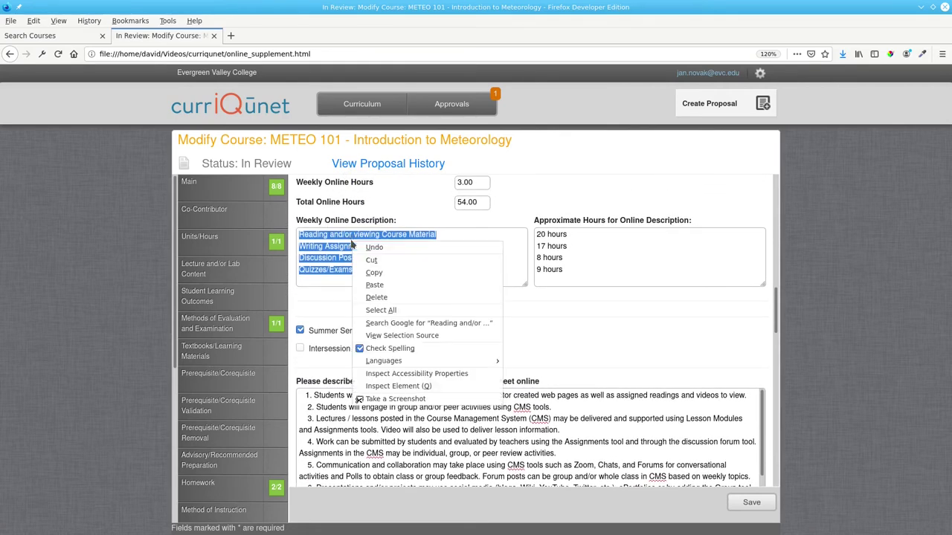
pyautogui.click(374, 272)
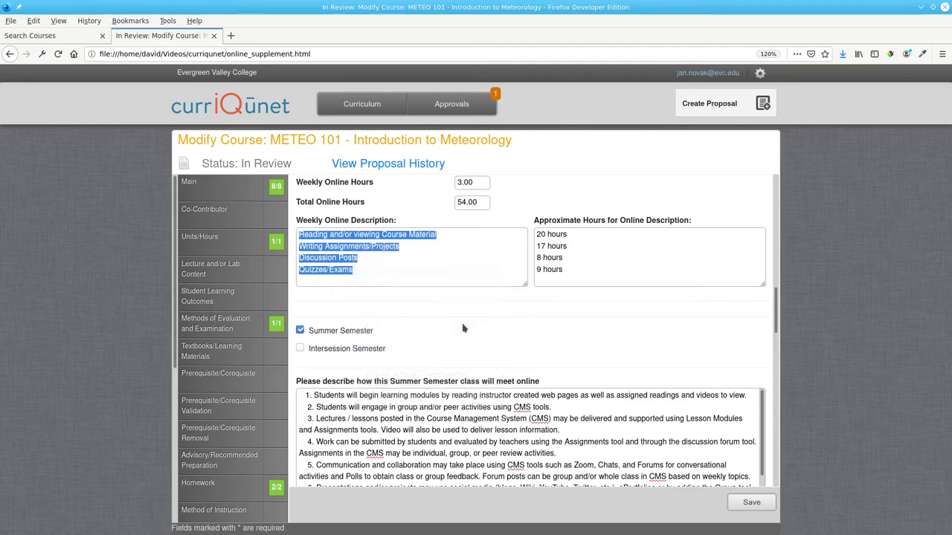
pyautogui.scroll(-3, 457, 325)
pyautogui.scroll(-1, 458, 325)
pyautogui.click(405, 418)
pyautogui.rightClick(406, 419)
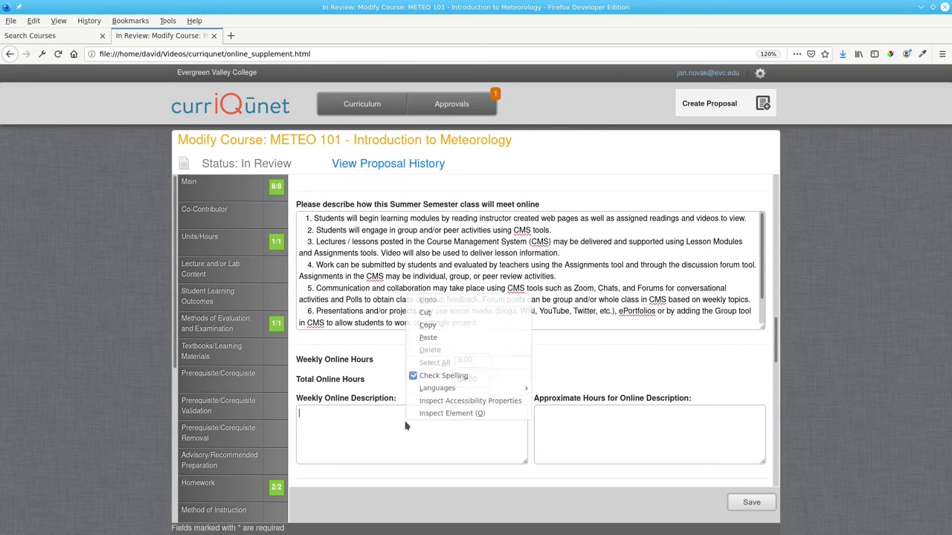
pyautogui.click(428, 338)
# Step: Copy the approximate hours 20, 17, 8 and 9 into the second block's hours box
pyautogui.scroll(3, 659, 207)
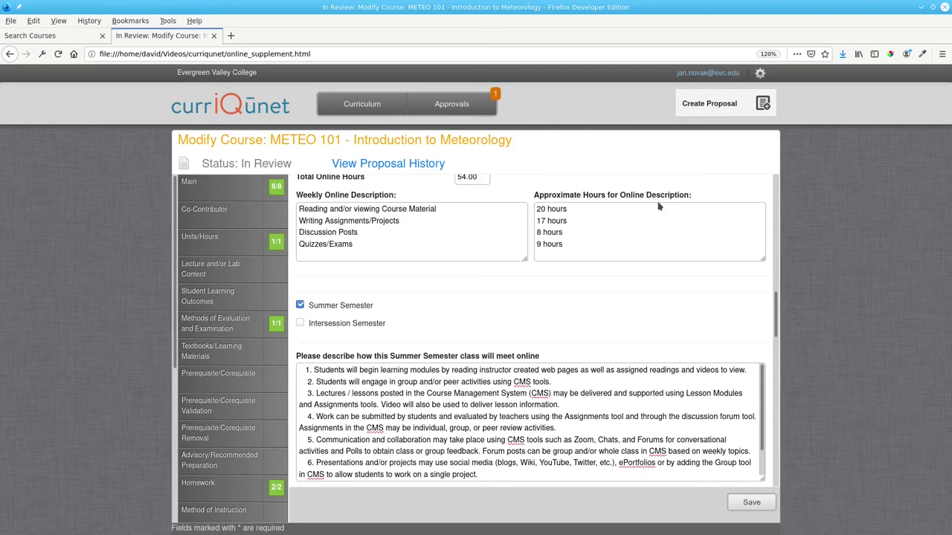
pyautogui.moveTo(564, 246); pyautogui.dragTo(533, 210)
pyautogui.rightClick(551, 213)
pyautogui.click(588, 245)
pyautogui.scroll(-5, 599, 461)
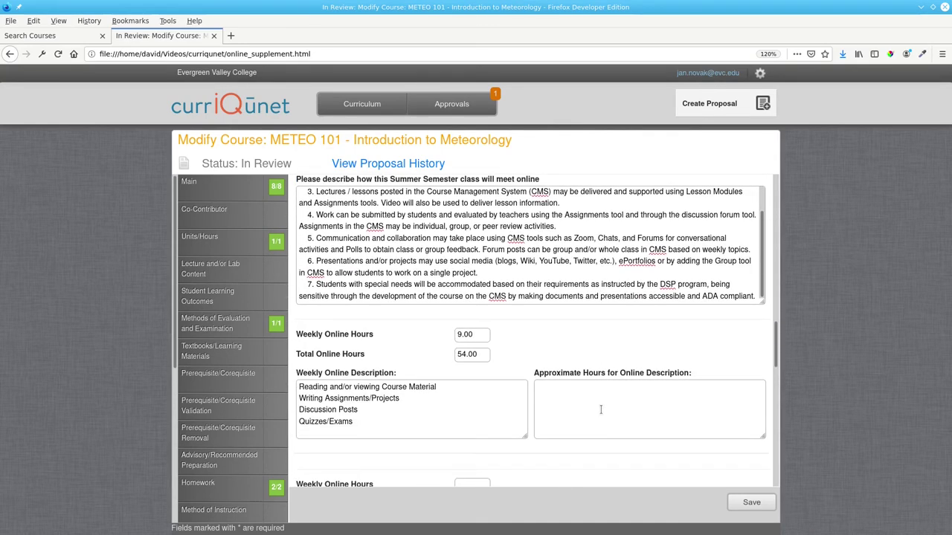
pyautogui.rightClick(601, 409)
pyautogui.click(611, 445)
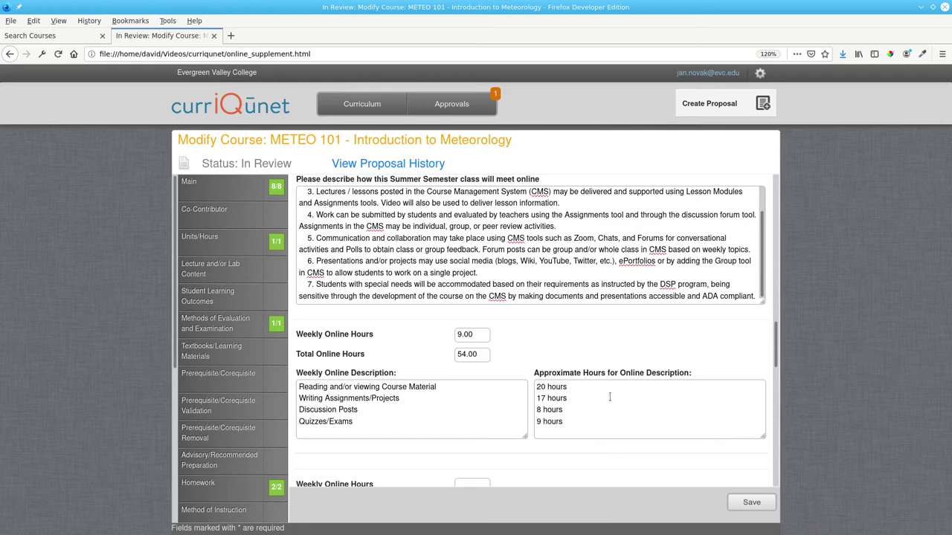
pyautogui.scroll(-3, 552, 425)
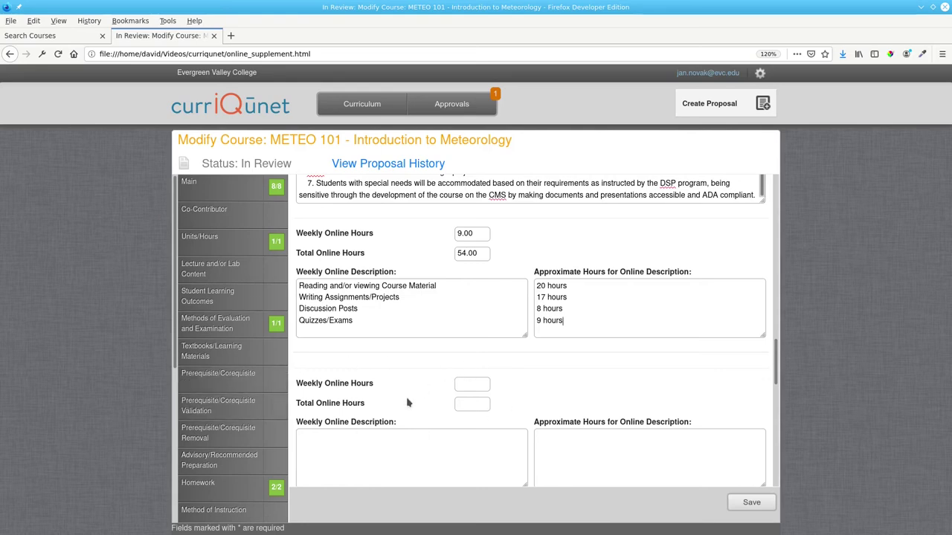
# Step: Paste the four-item Instruction list from the Writer template into the Methods of Instruction box
pyautogui.scroll(-3, 588, 372)
pyautogui.scroll(-4, 589, 372)
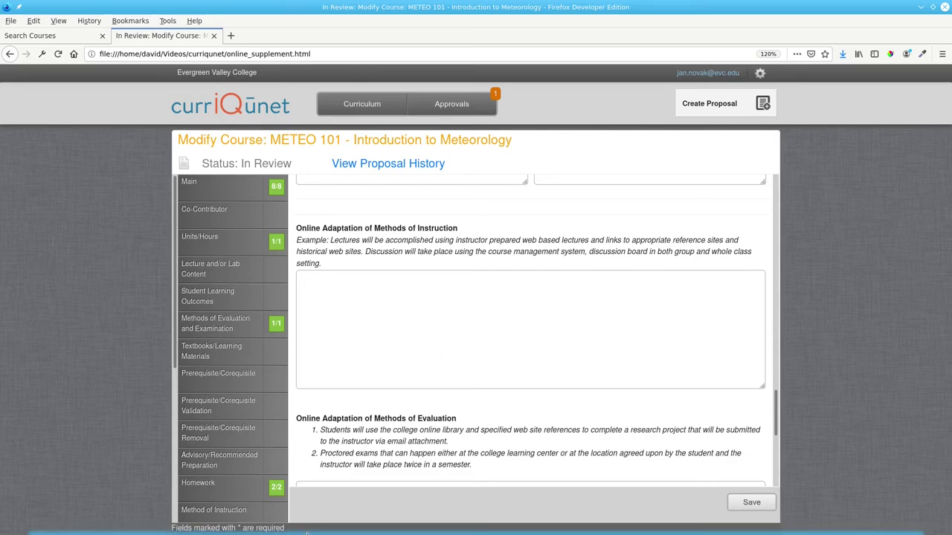
pyautogui.click(253, 531)
pyautogui.scroll(-3, 452, 247)
pyautogui.scroll(-10, 452, 247)
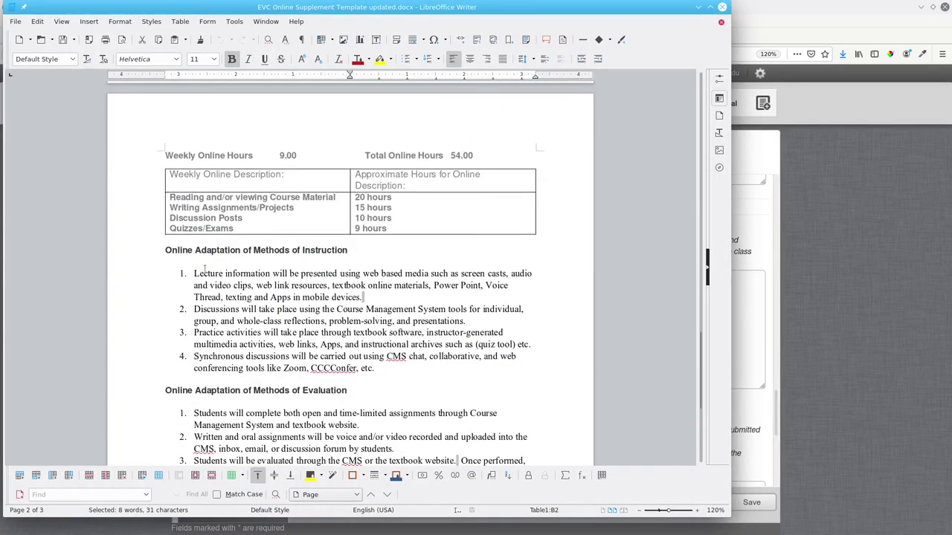
pyautogui.moveTo(193, 274); pyautogui.dragTo(389, 363)
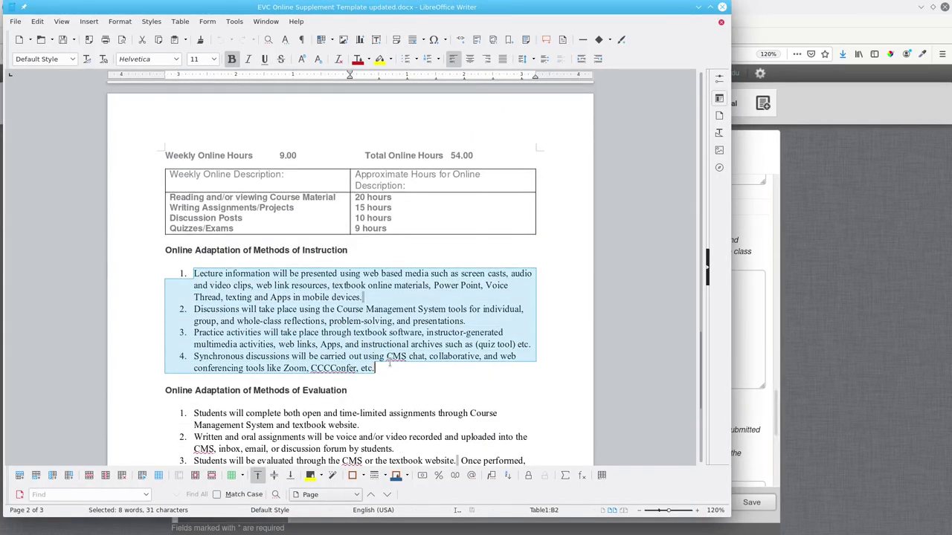
pyautogui.rightClick(341, 302)
pyautogui.click(355, 306)
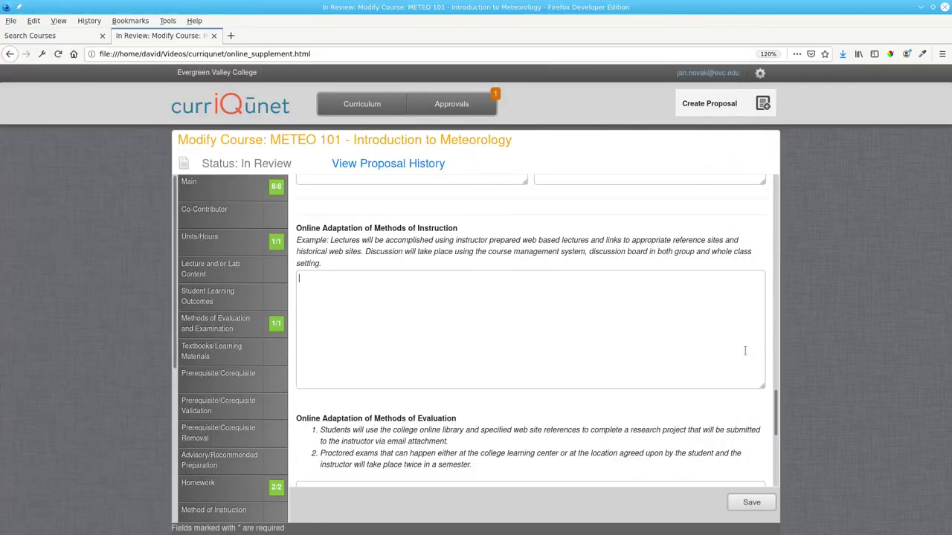
pyautogui.hotkey('alt', 'Tab')
pyautogui.rightClick(374, 289)
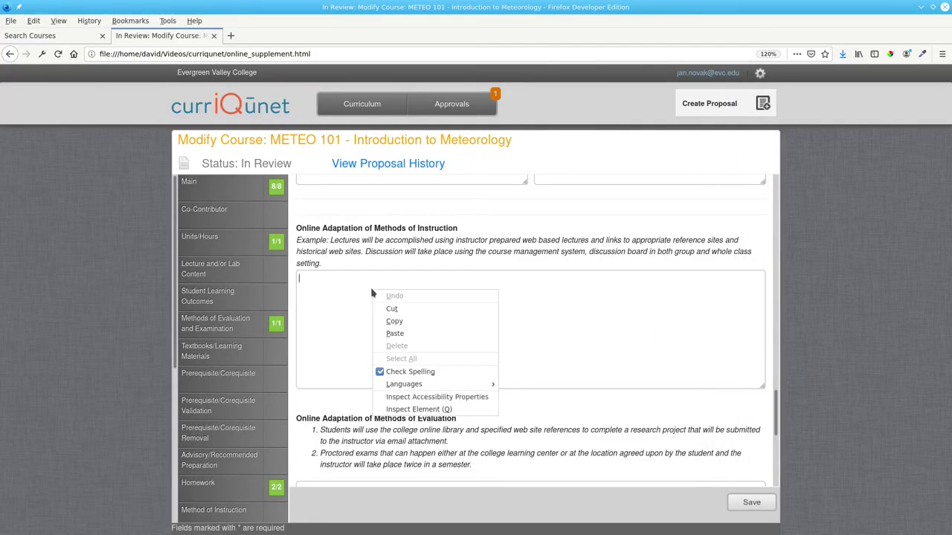
pyautogui.click(394, 334)
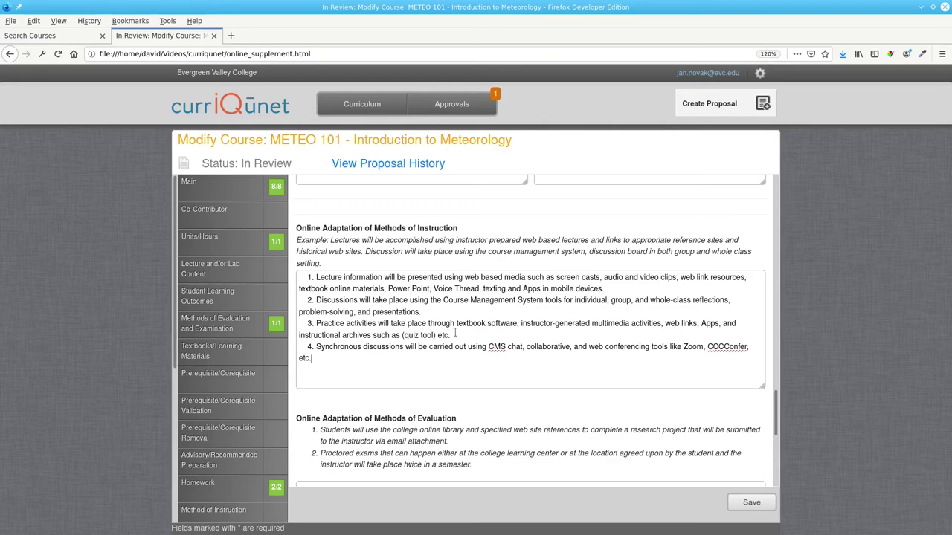
pyautogui.scroll(-5, 454, 341)
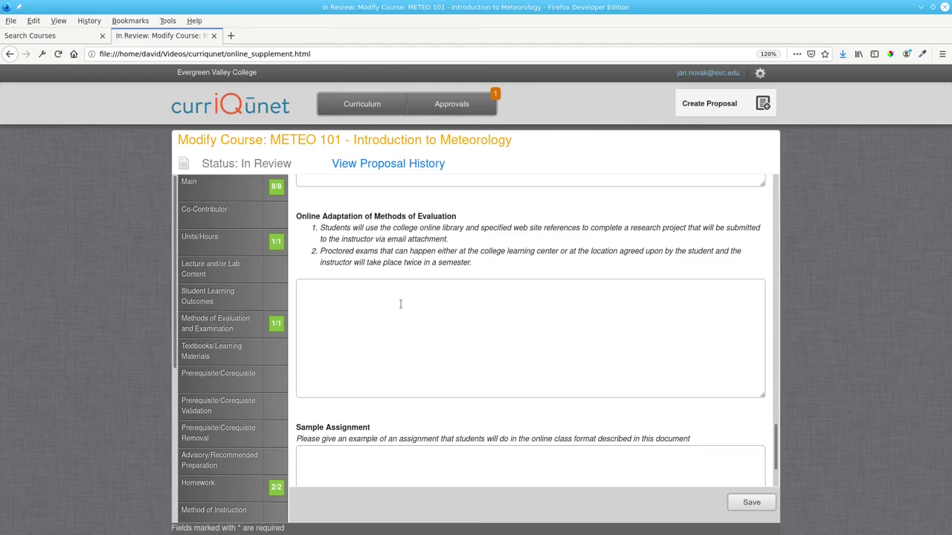
# Step: Paste the four-item Evaluation list from the Writer template into the Methods of Evaluation box
pyautogui.hotkey('alt', 'Tab')
pyautogui.scroll(-2, 238, 295)
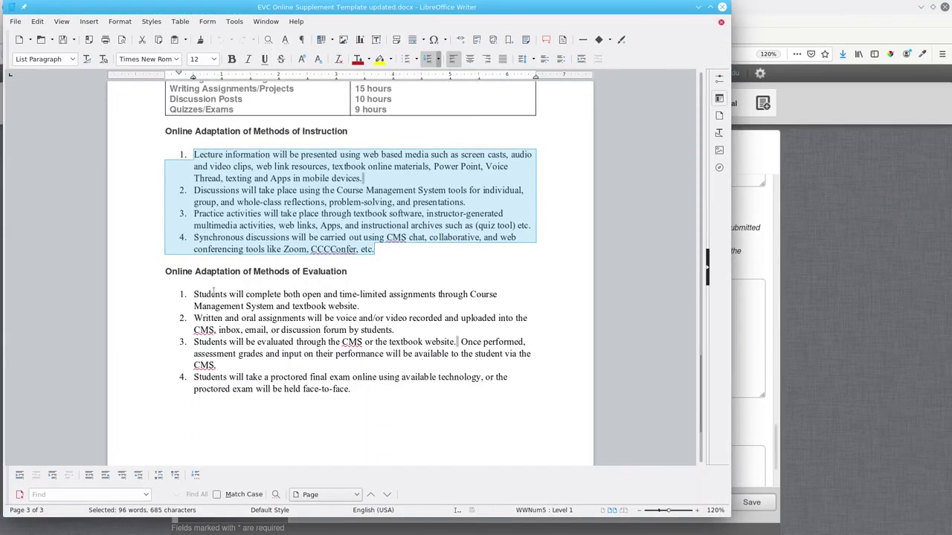
pyautogui.moveTo(194, 294); pyautogui.dragTo(351, 389)
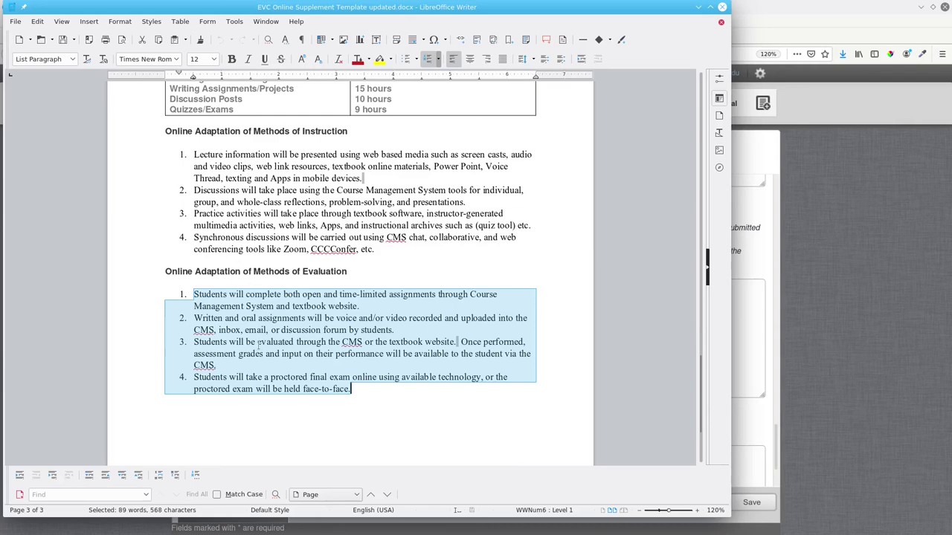
pyautogui.rightClick(251, 299)
pyautogui.click(257, 314)
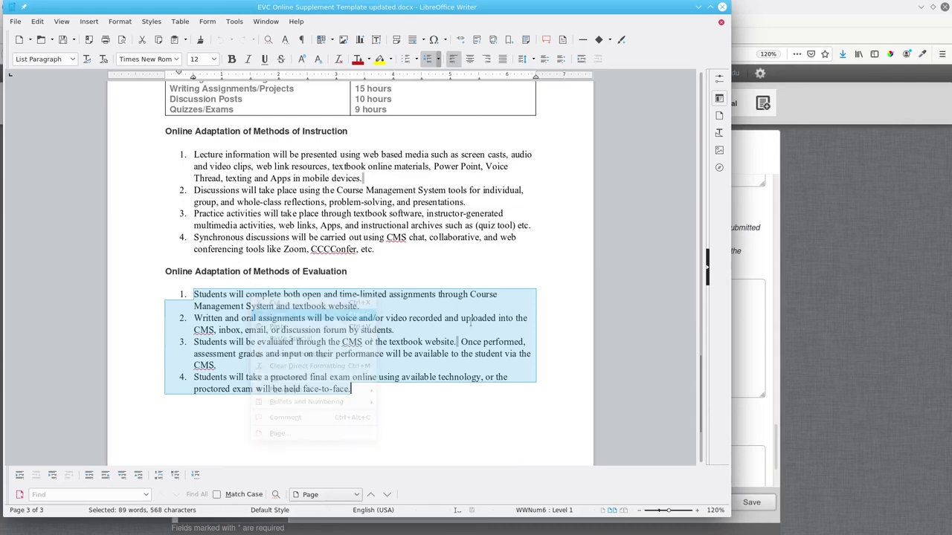
pyautogui.click(743, 364)
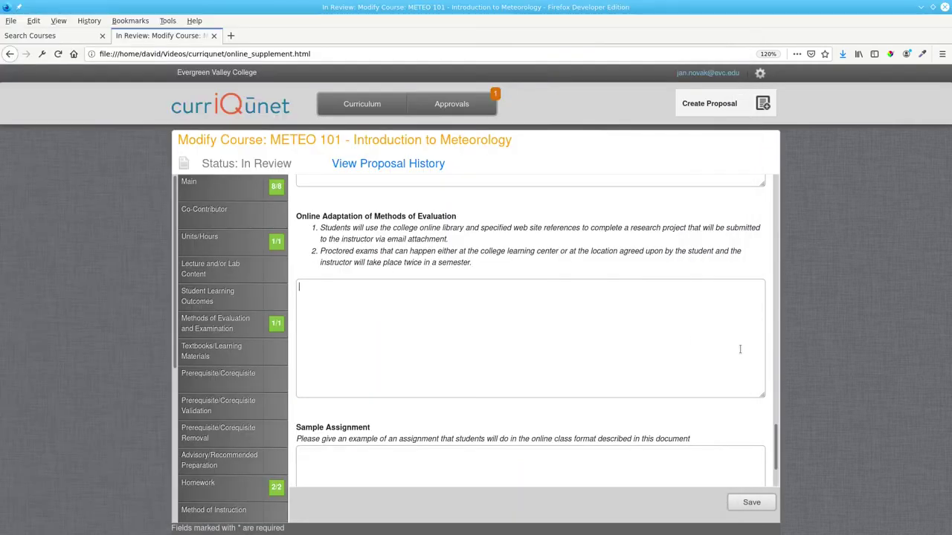
pyautogui.rightClick(504, 307)
pyautogui.click(529, 353)
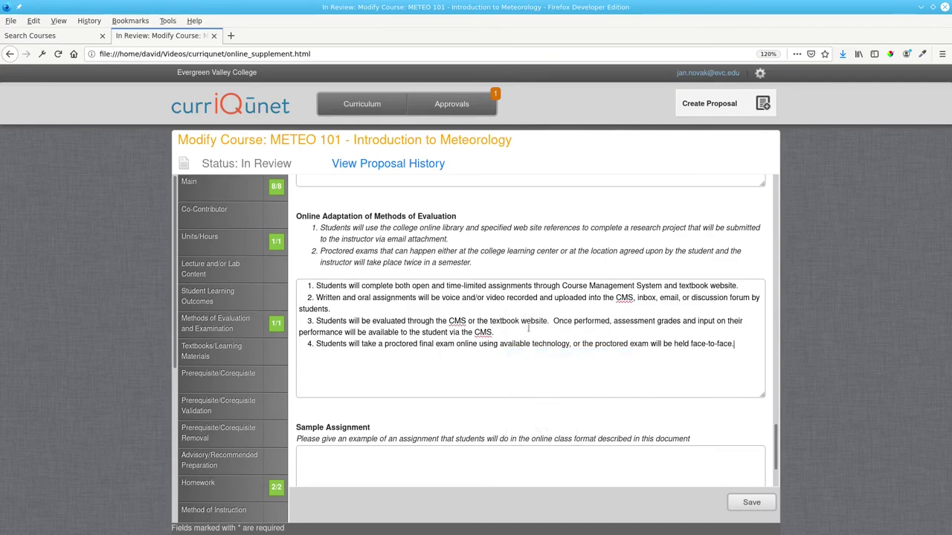
pyautogui.scroll(-2, 525, 338)
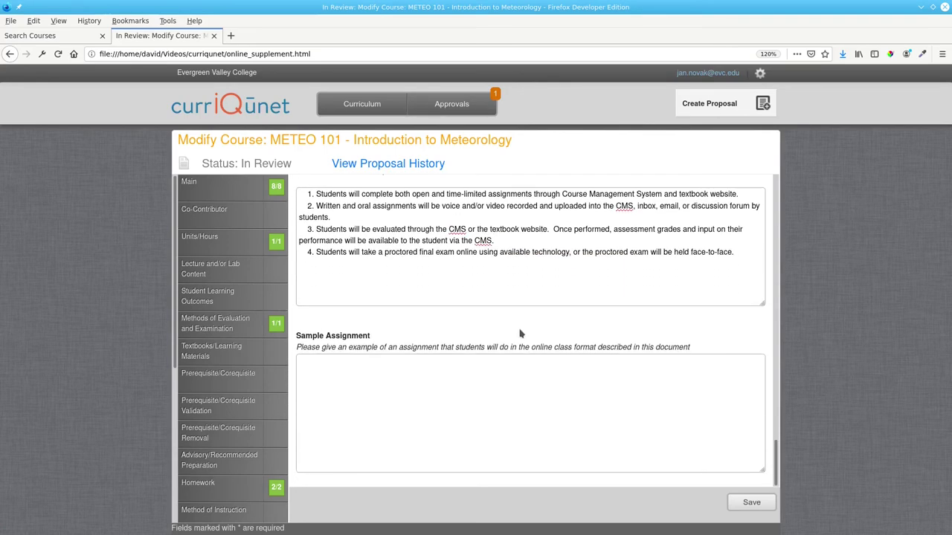
# Step: Write the two-line cloud-types presentation assignment, with images and cited sources, and save the form
pyautogui.click(459, 363)
pyautogui.write('Make a presentation of the types of ')
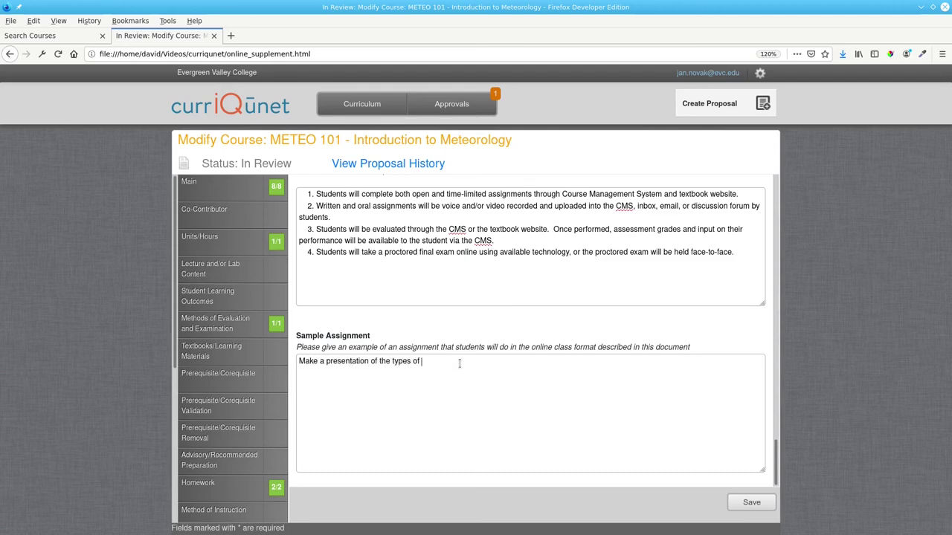
pyautogui.write('clouds, organized by group and height, and the type of weath')
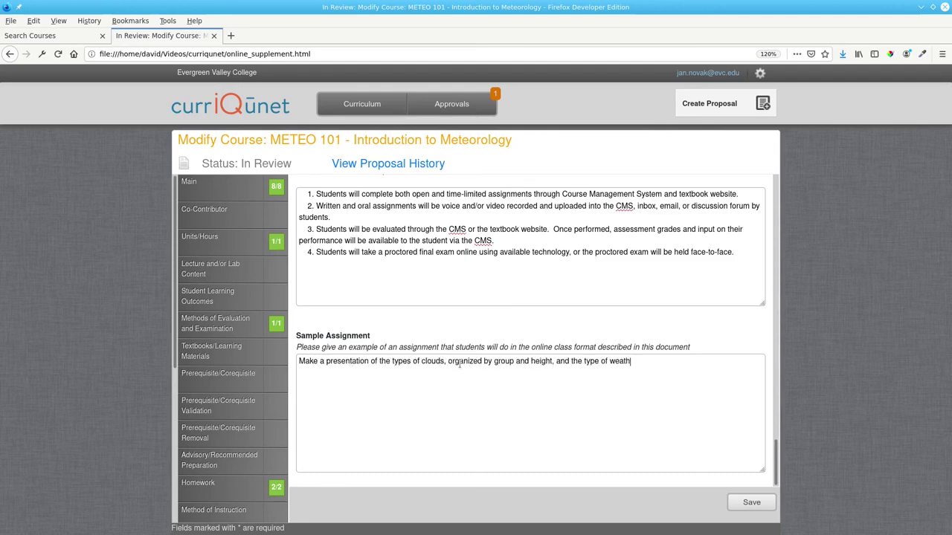
pyautogui.write('er each is associated with.')
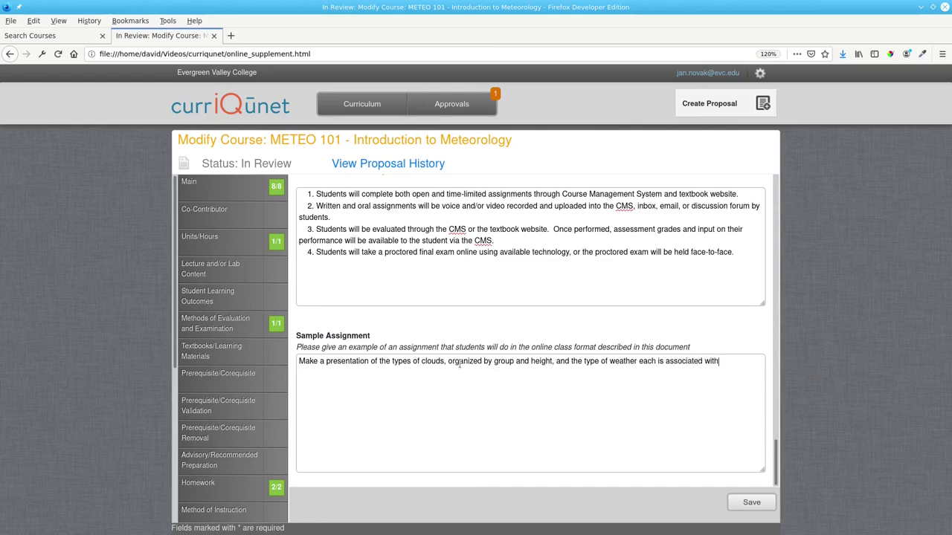
pyautogui.press('Return')
pyautogui.write('For each cloud type, include a ')
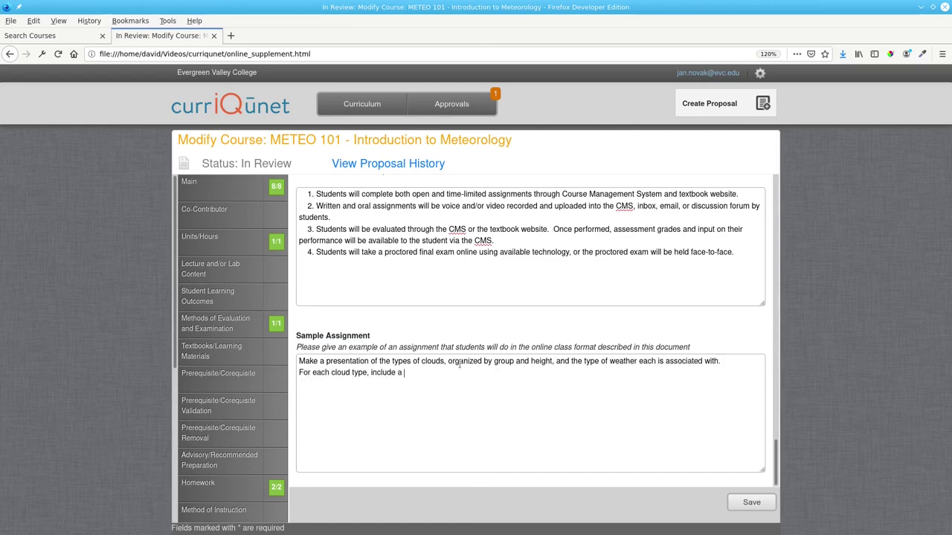
pyautogui.write('suitable image and cite your source.')
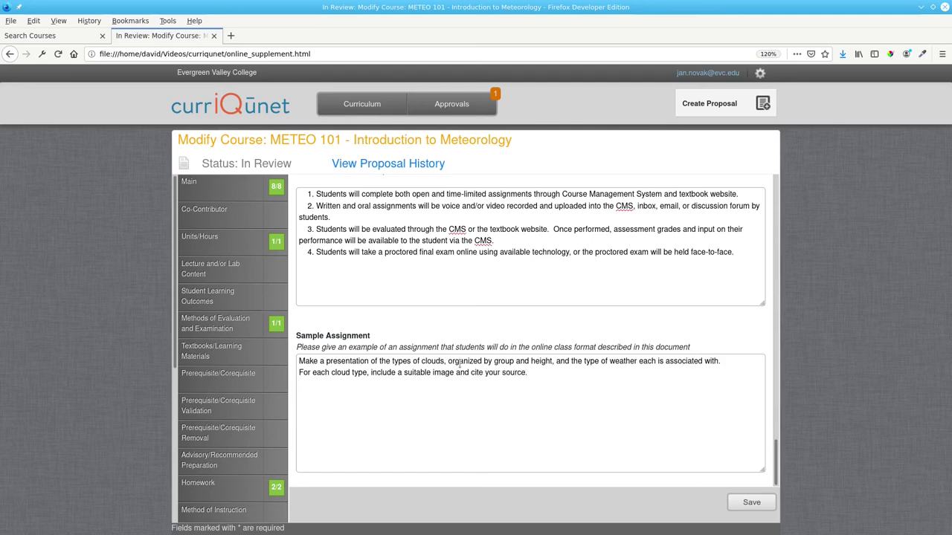
pyautogui.click(738, 502)
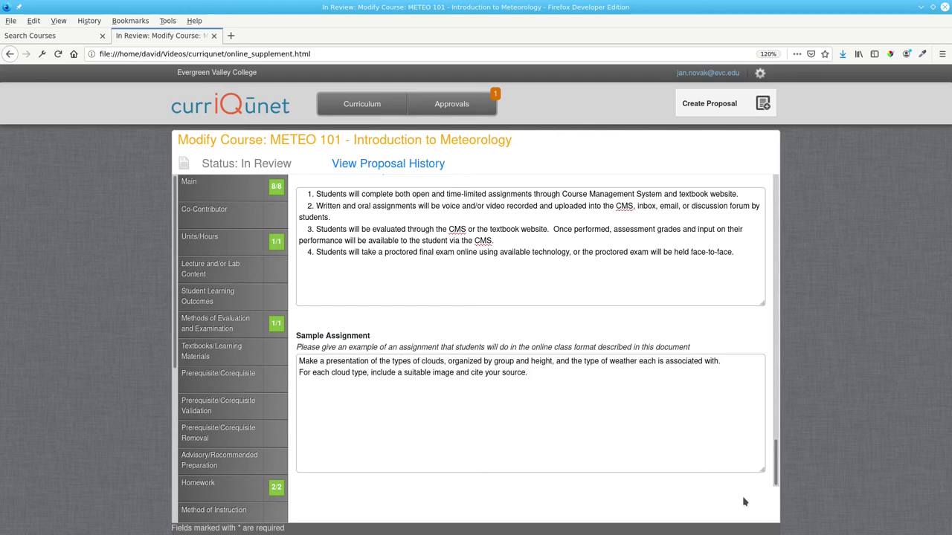